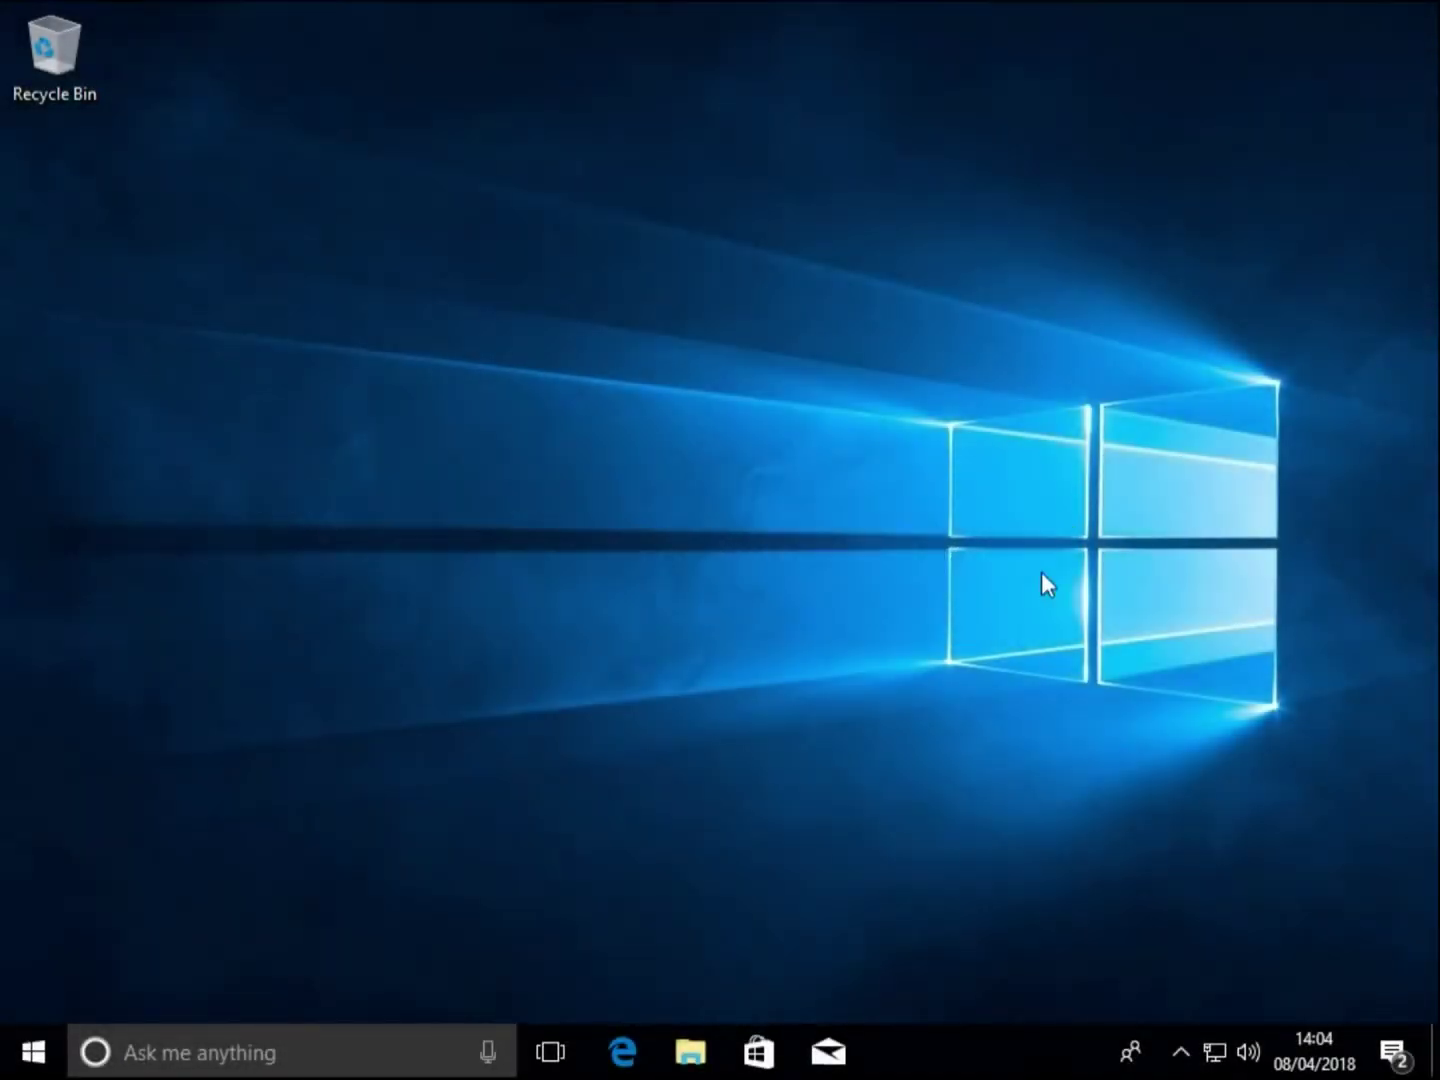
# Right-click the Start button to bring up the Win+X admin tools menu.
pyautogui.rightClick(39, 1046)
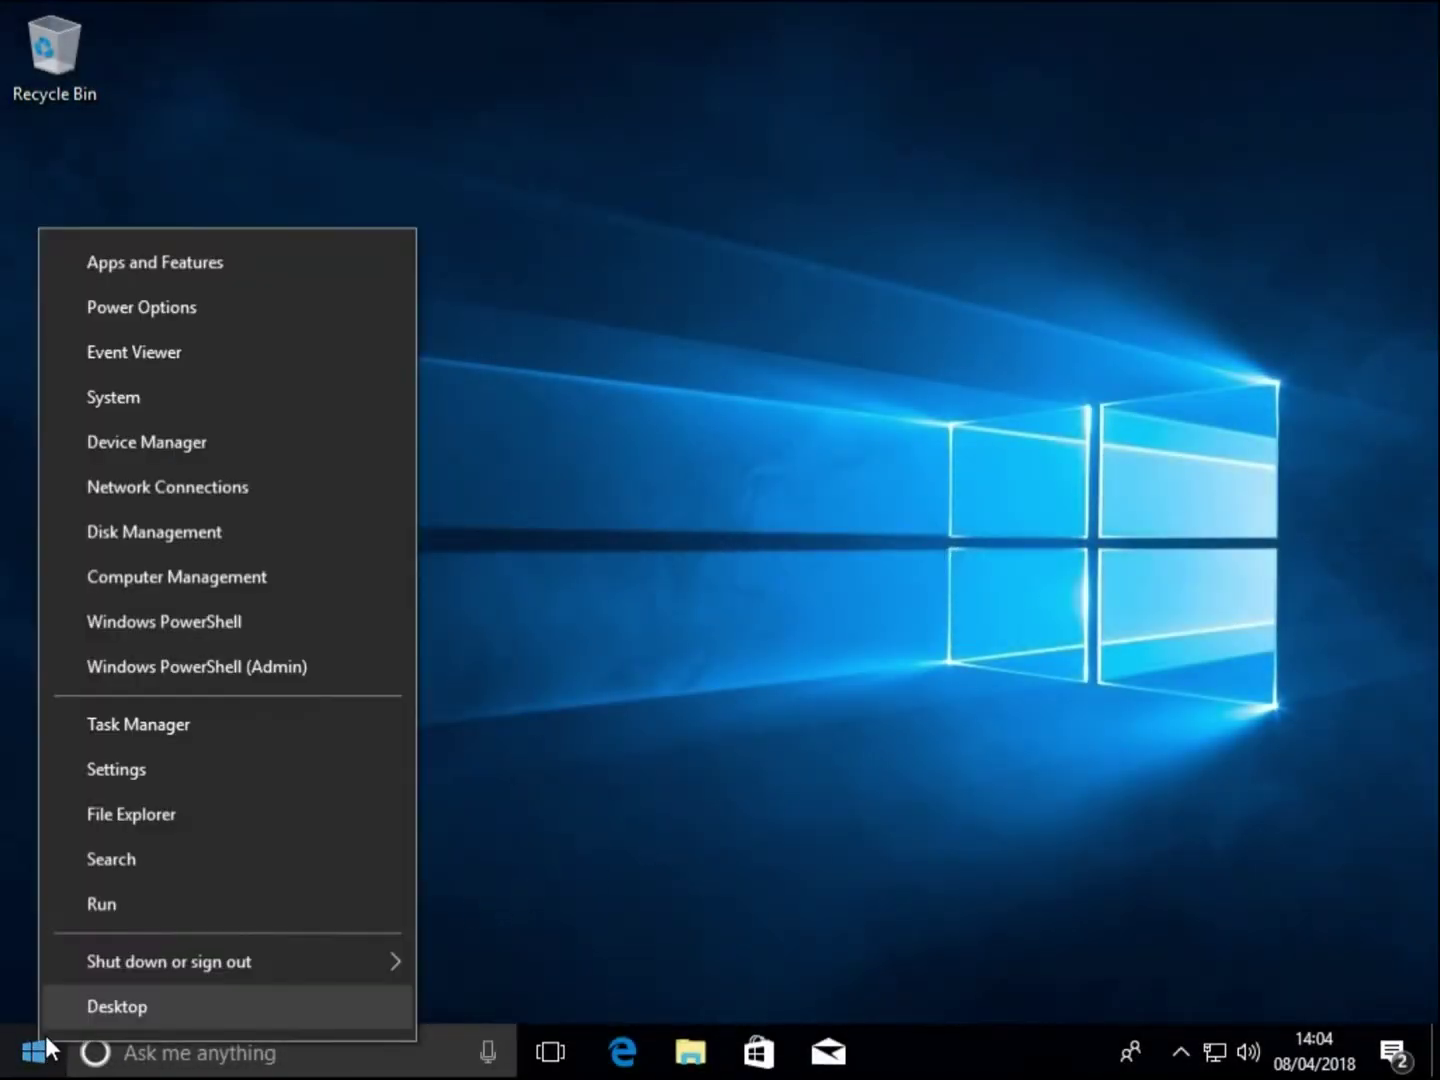
# Launch Disk Management maximized, widen the Status column for full health text, and select C:.
pyautogui.click(229, 538)
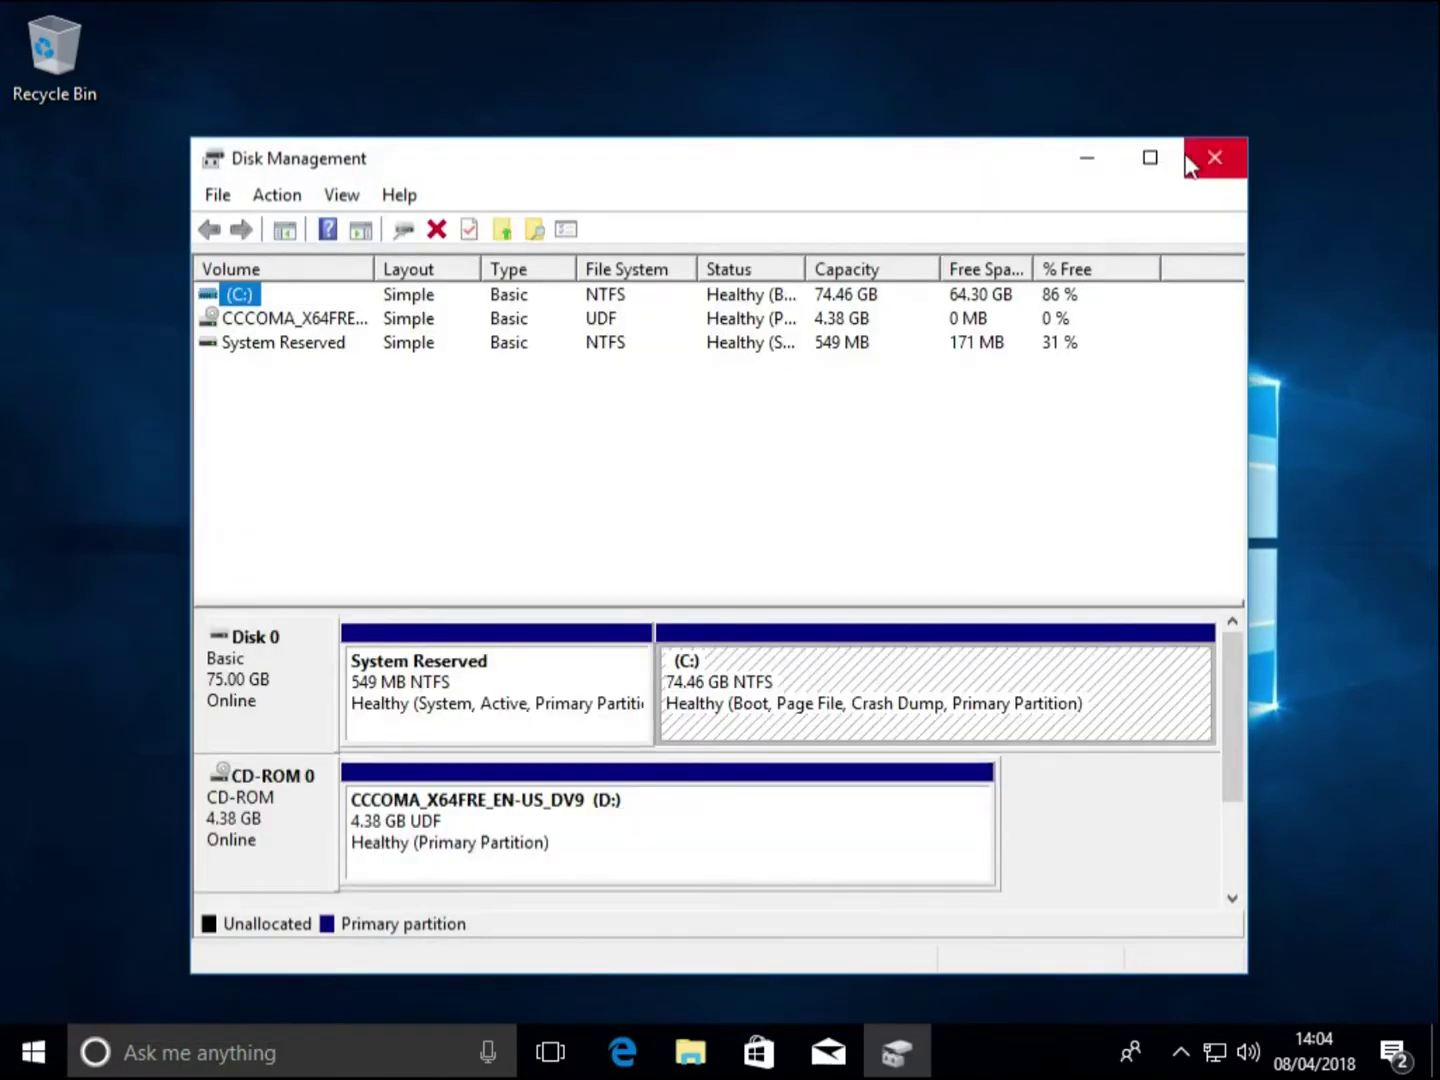
pyautogui.click(1147, 160)
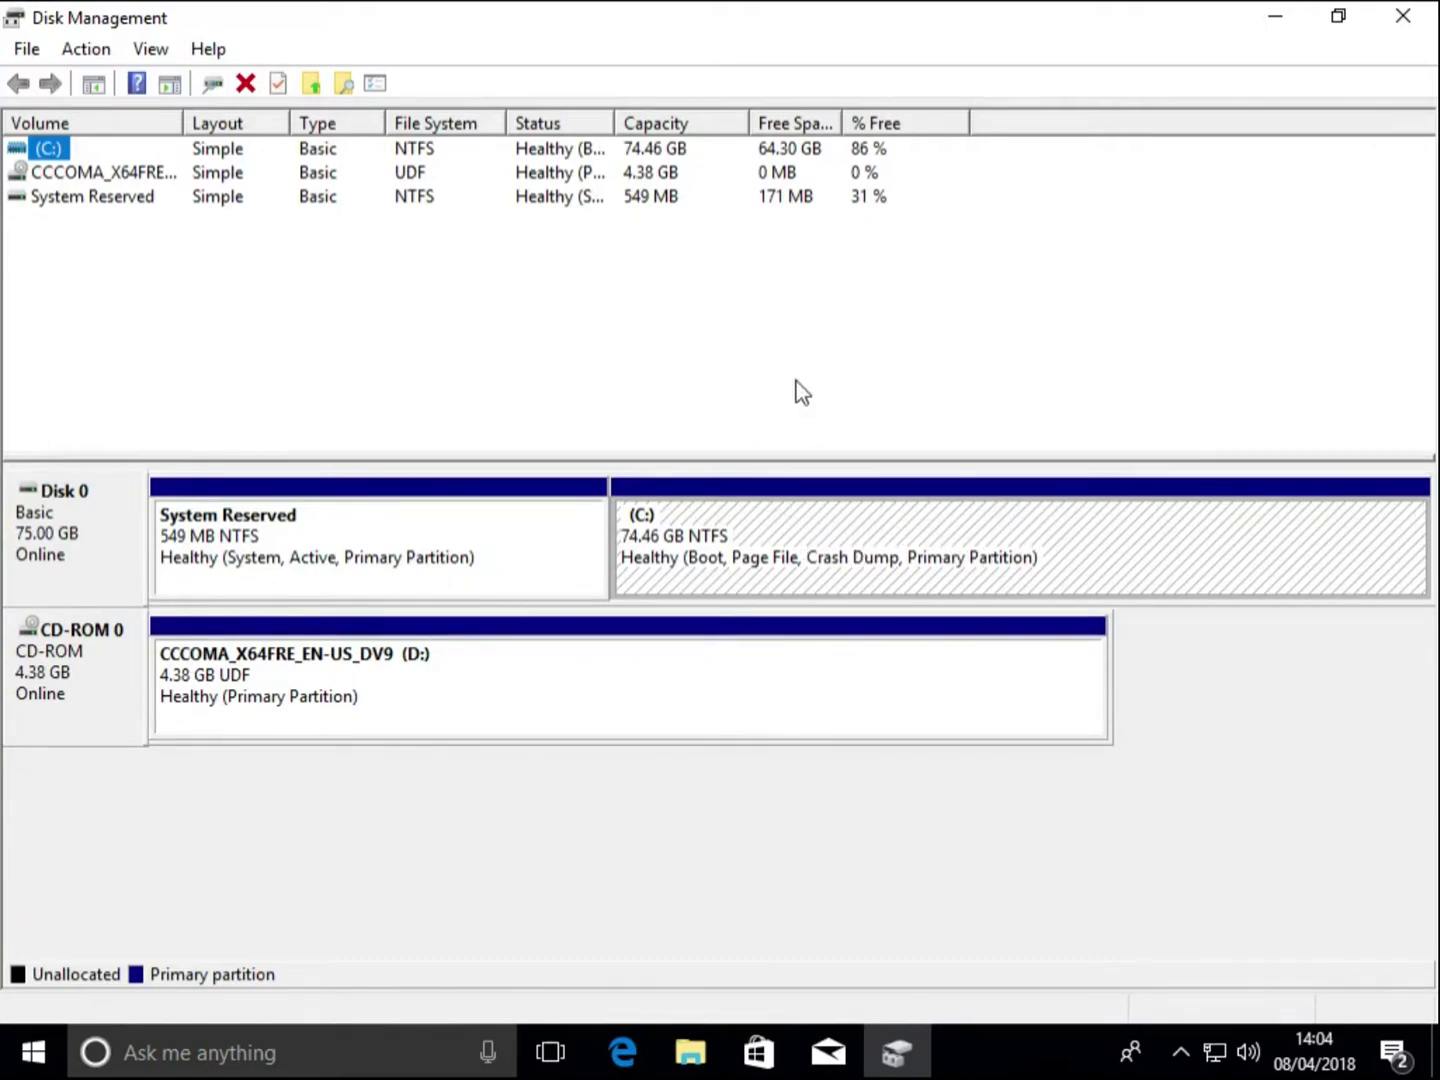
pyautogui.moveTo(612, 121); pyautogui.dragTo(782, 130)
pyautogui.moveTo(917, 131); pyautogui.dragTo(930, 150)
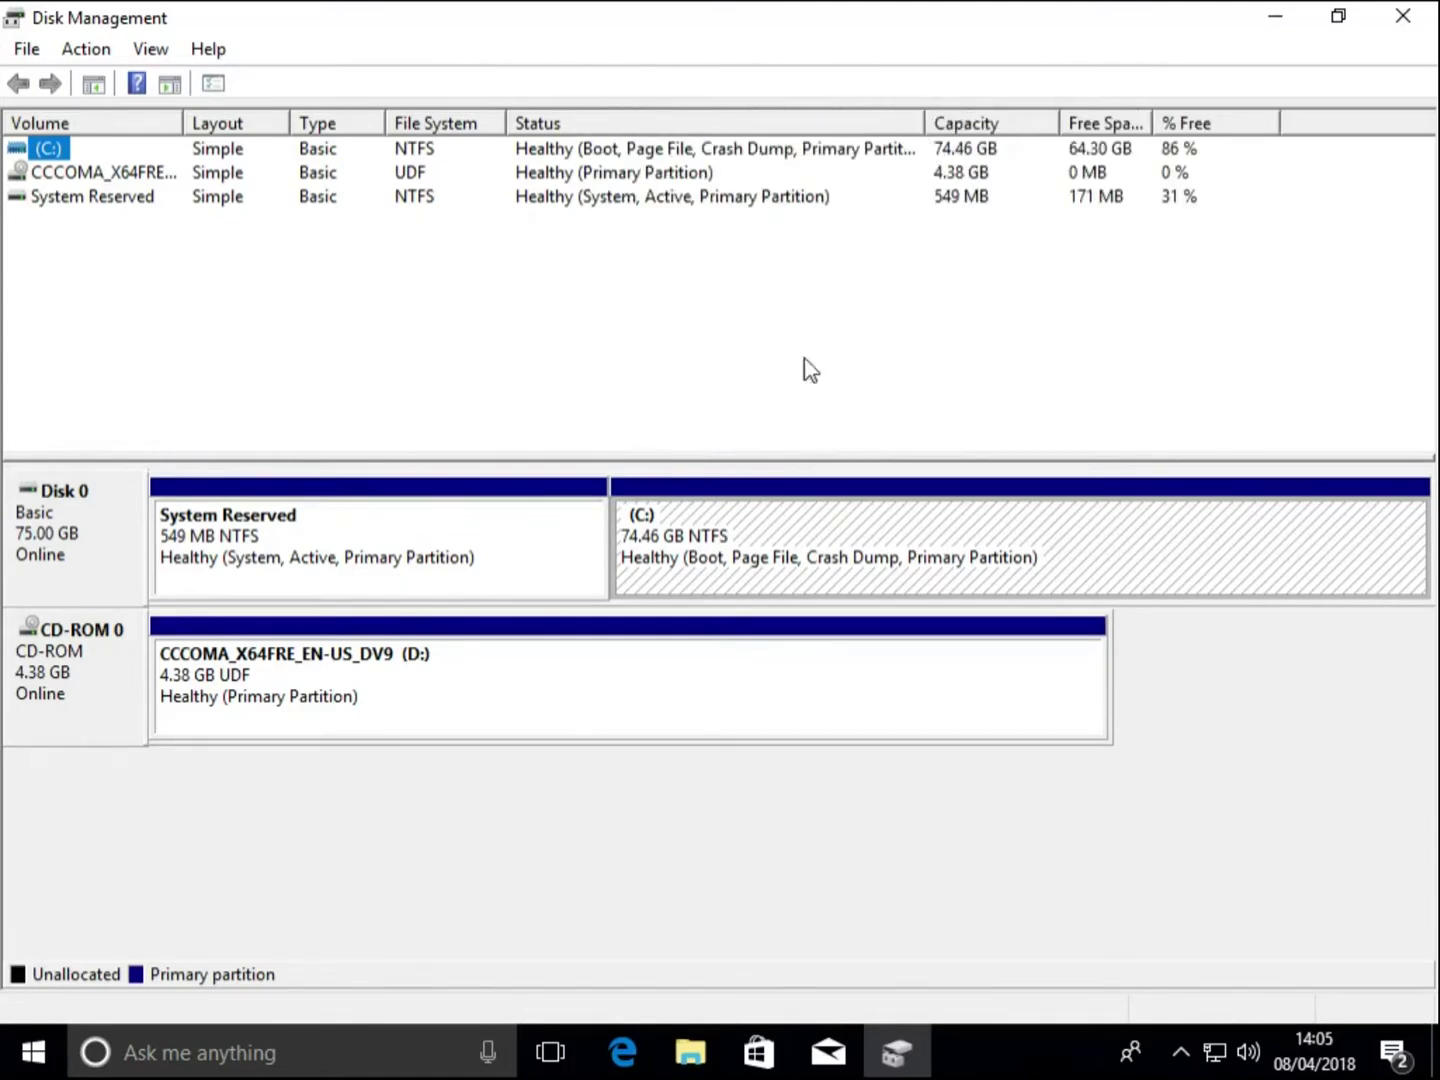
pyautogui.click(1263, 563)
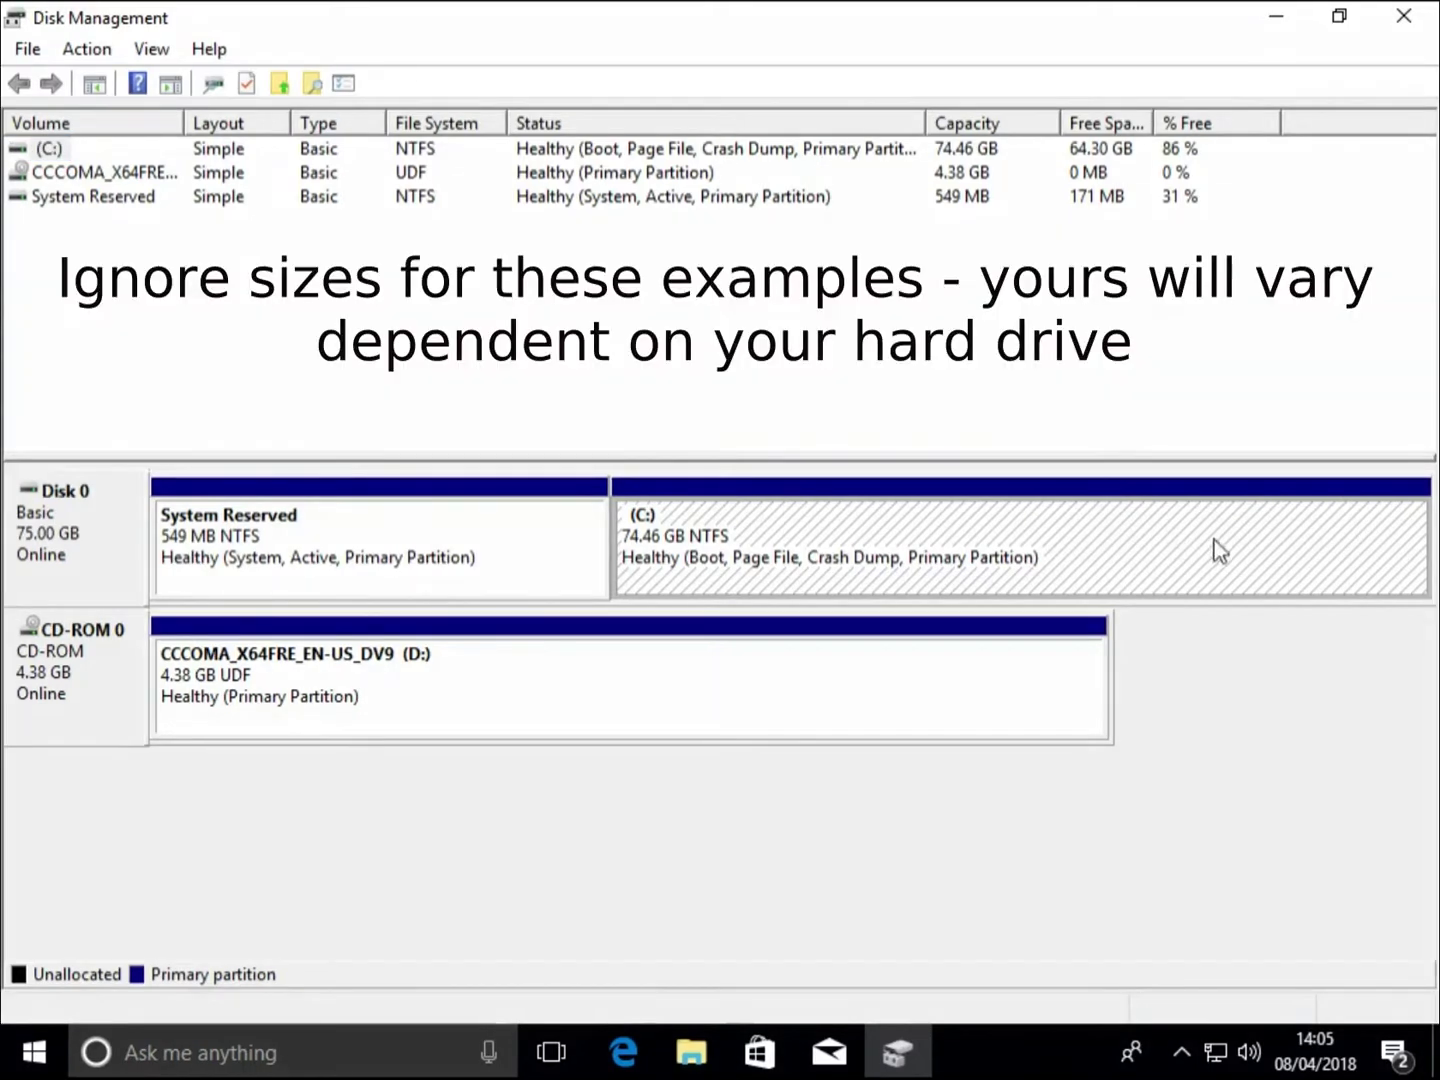
# Shrink C: by 50000 MB, leaving 48.83 GB unallocated on Disk 0.
pyautogui.rightClick(1212, 554)
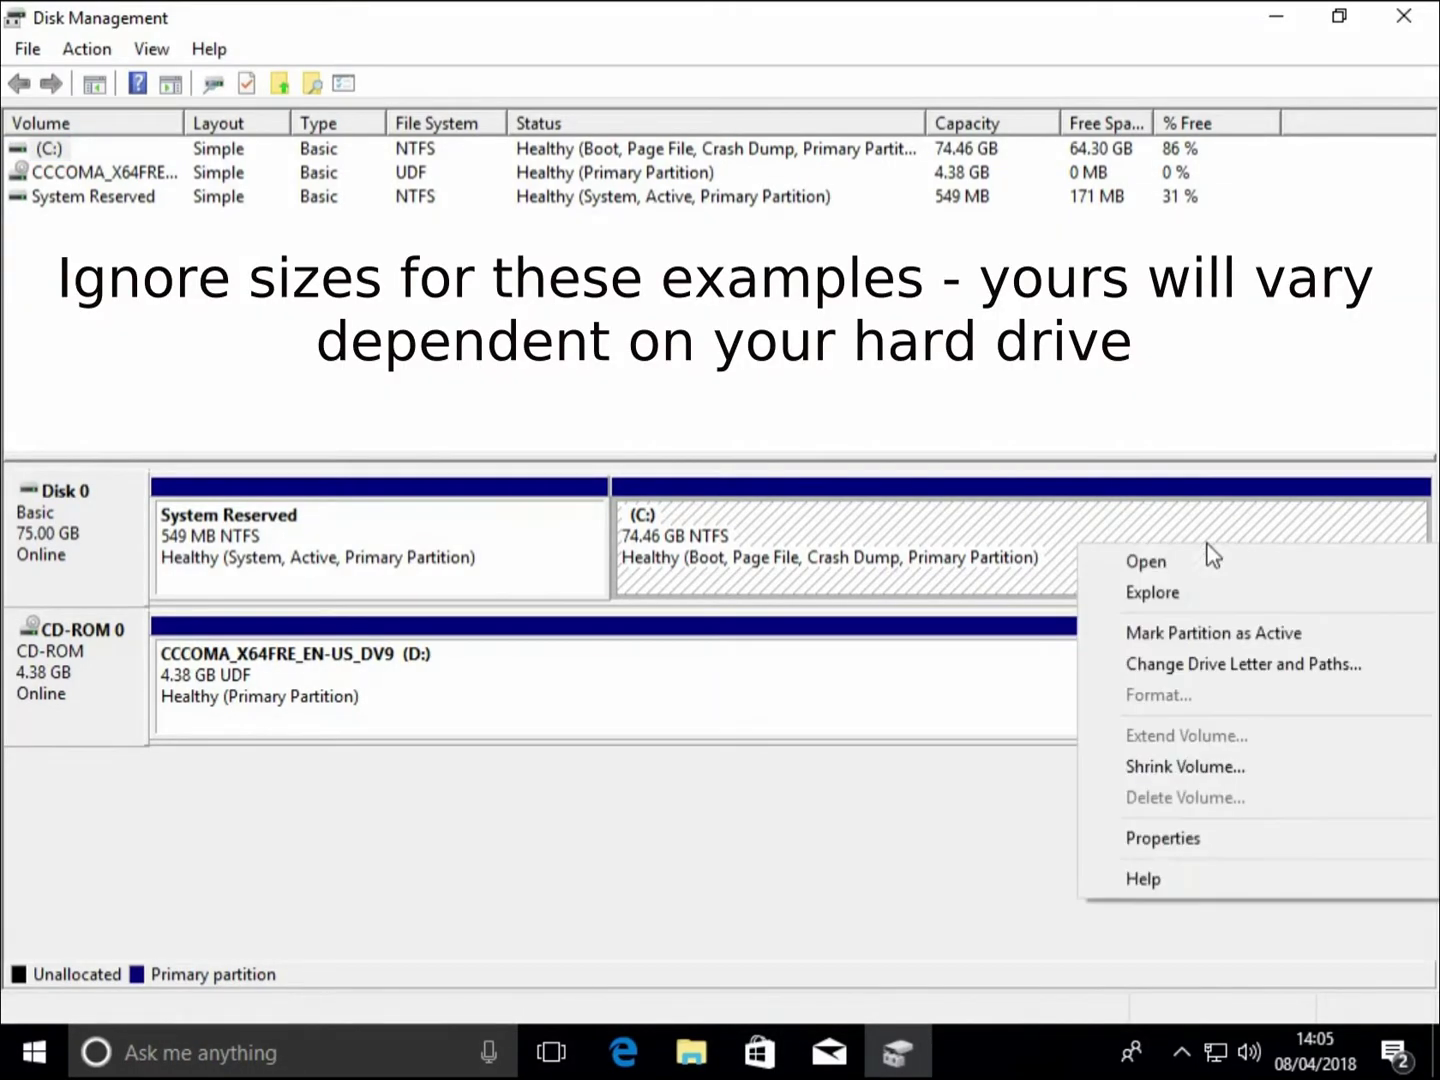
pyautogui.click(1222, 772)
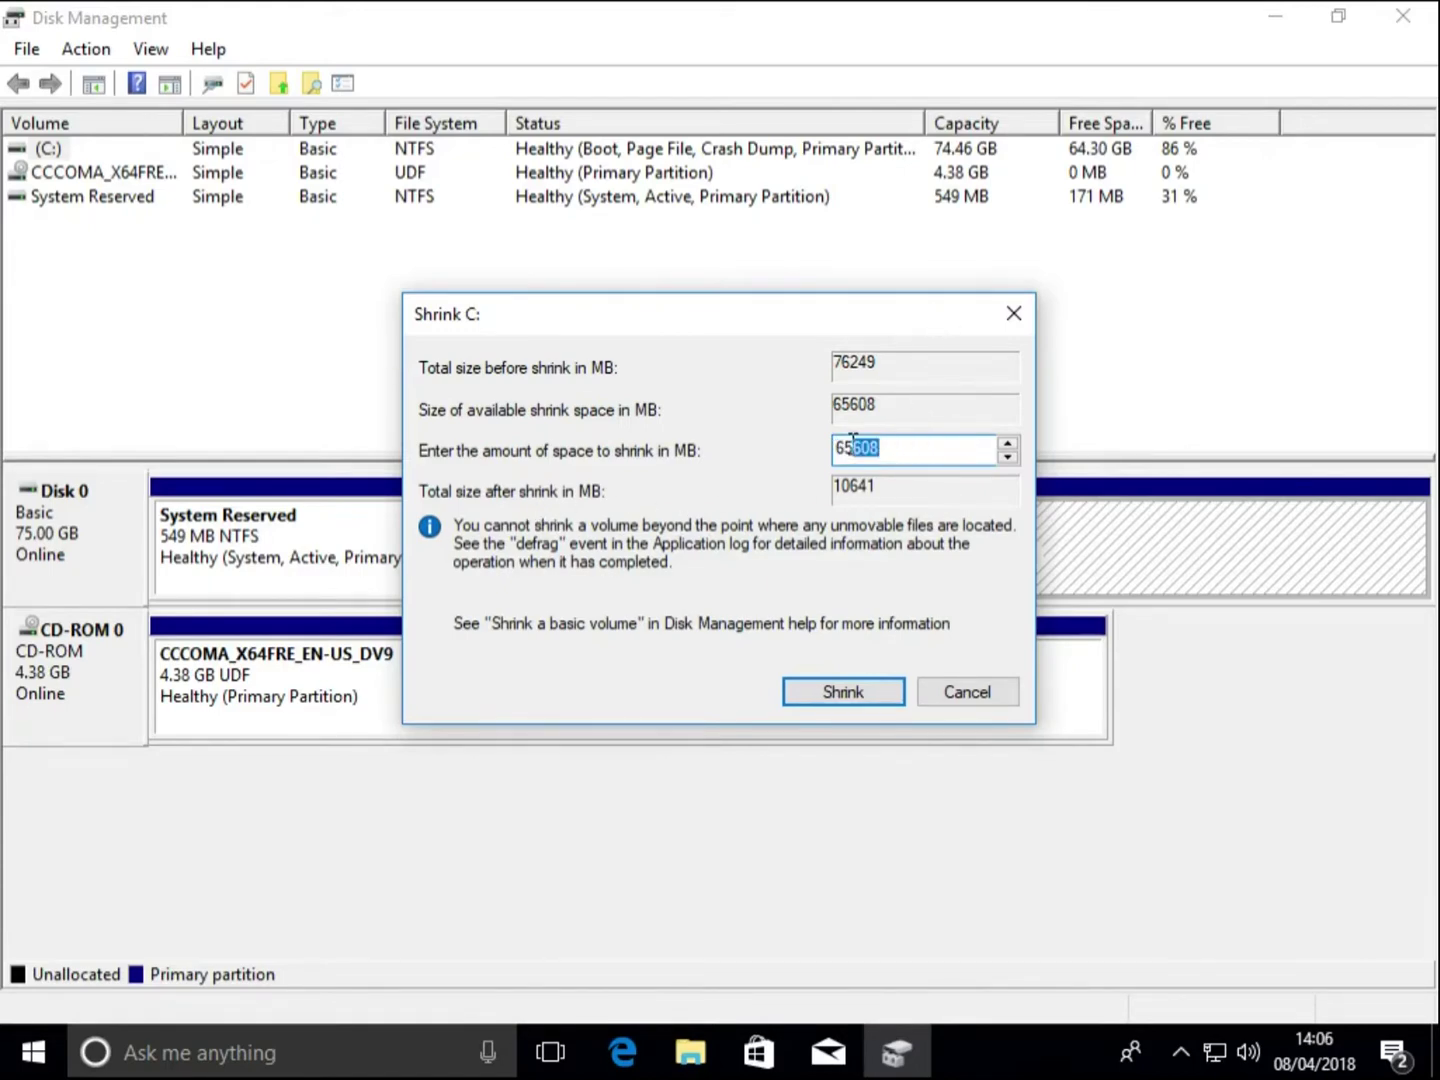
pyautogui.write('50000')
pyautogui.click(830, 697)
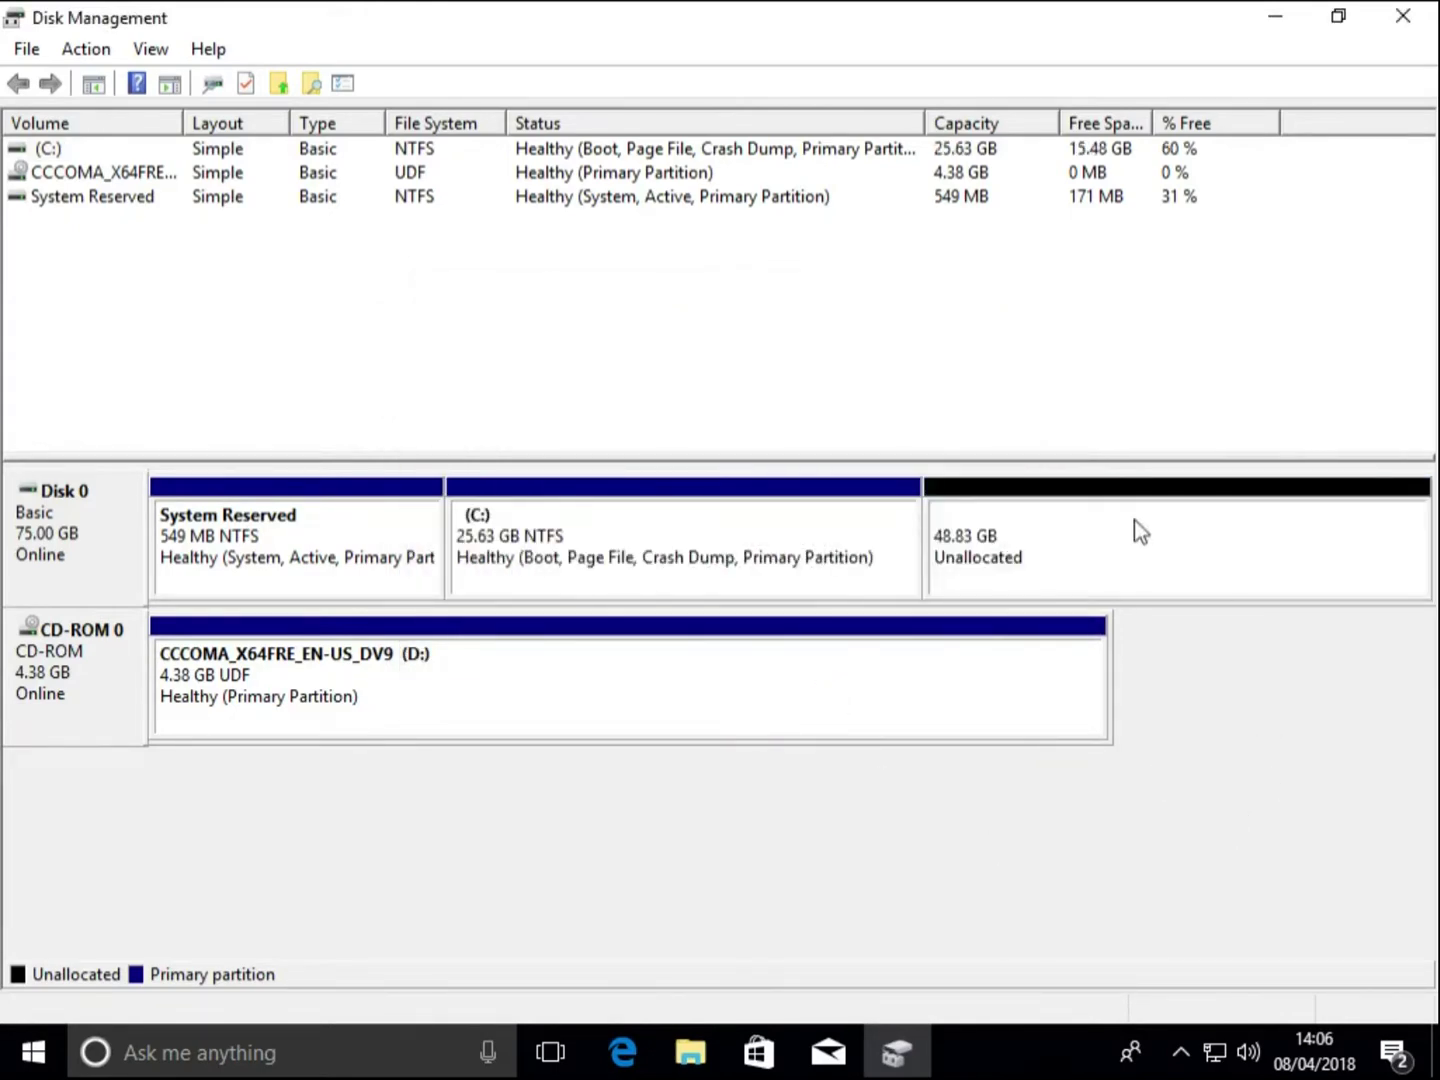
# Create a 9.77 GB NTFS simple volume with drive letter E: in the unallocated space.
pyautogui.click(1152, 546)
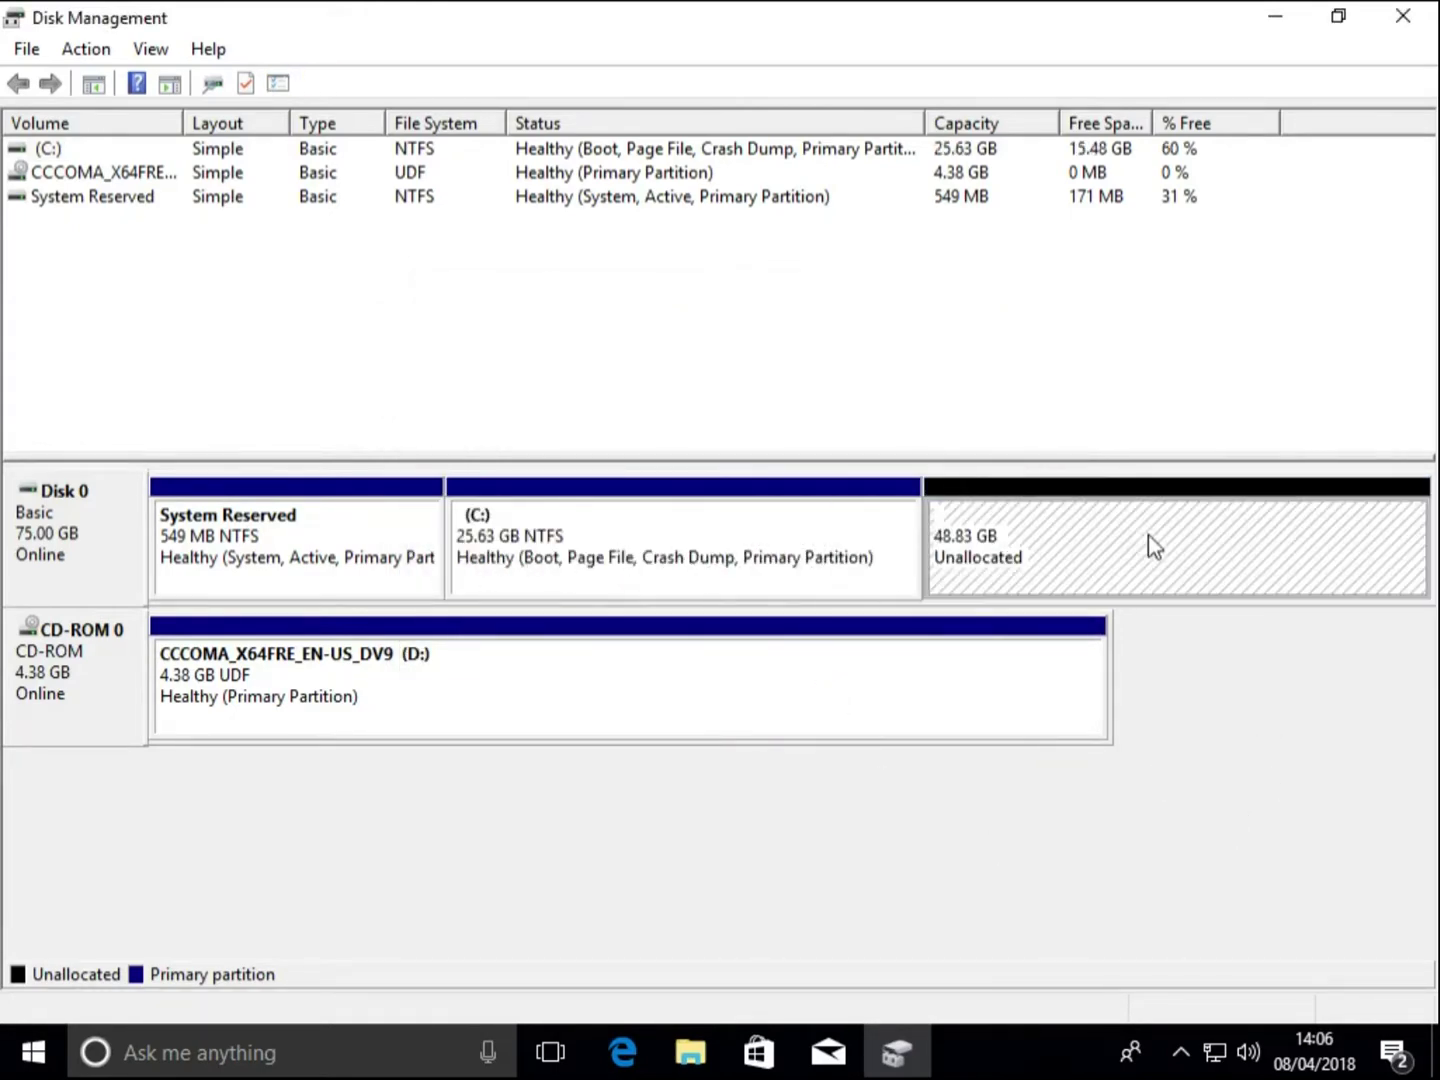
pyautogui.rightClick(1200, 557)
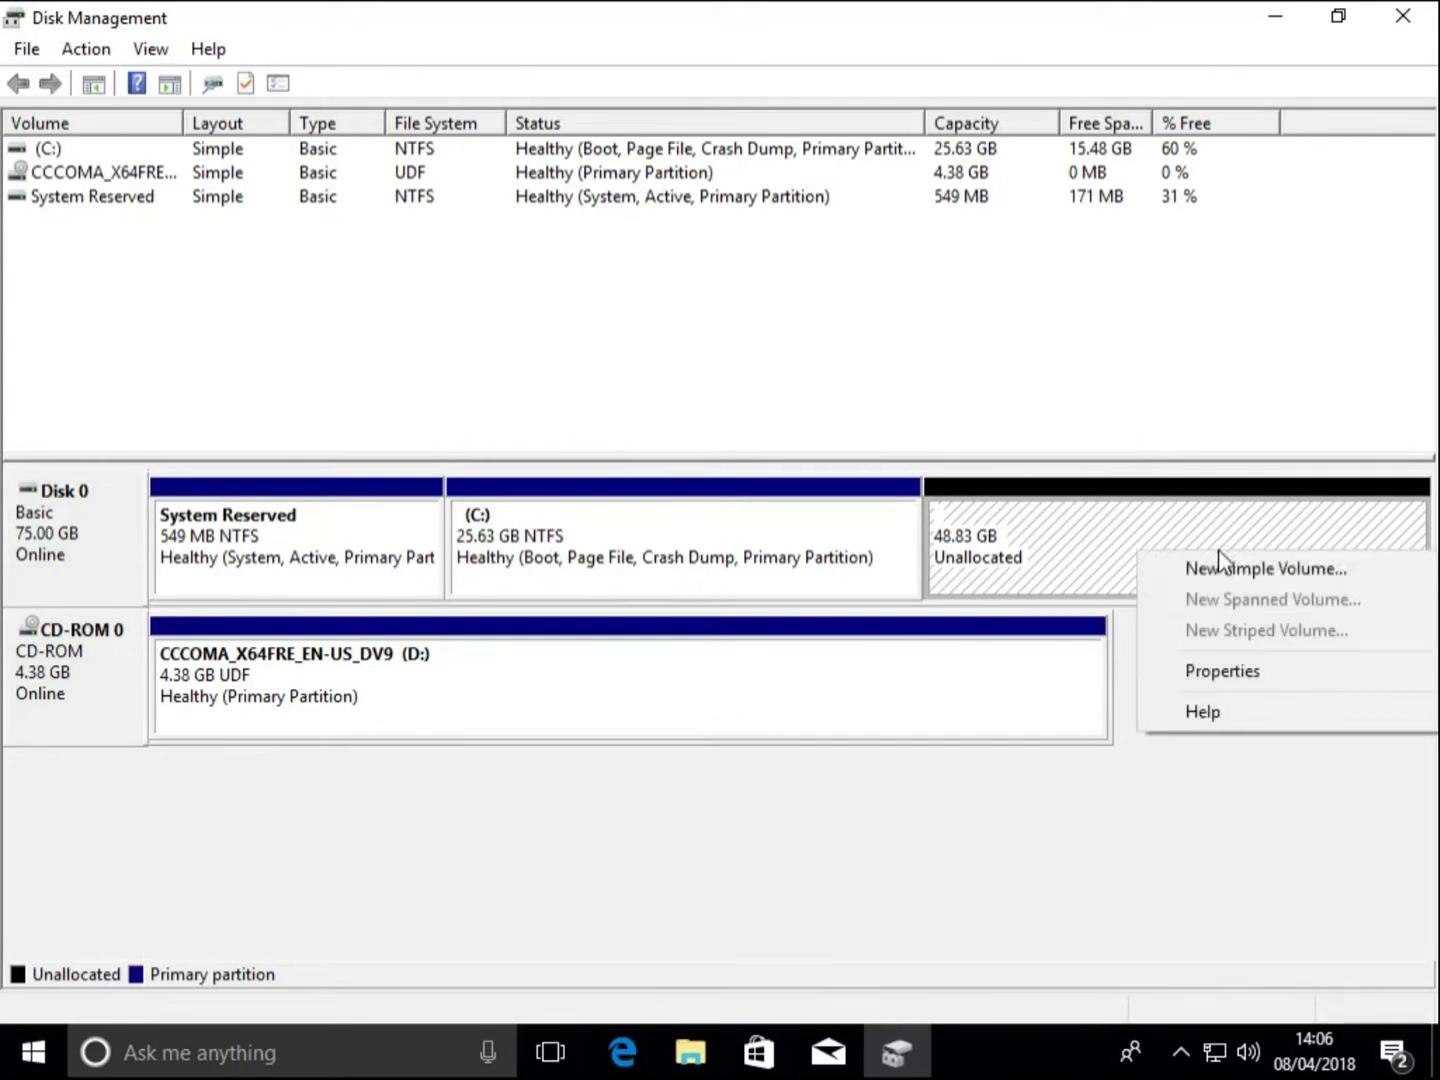
pyautogui.click(1267, 574)
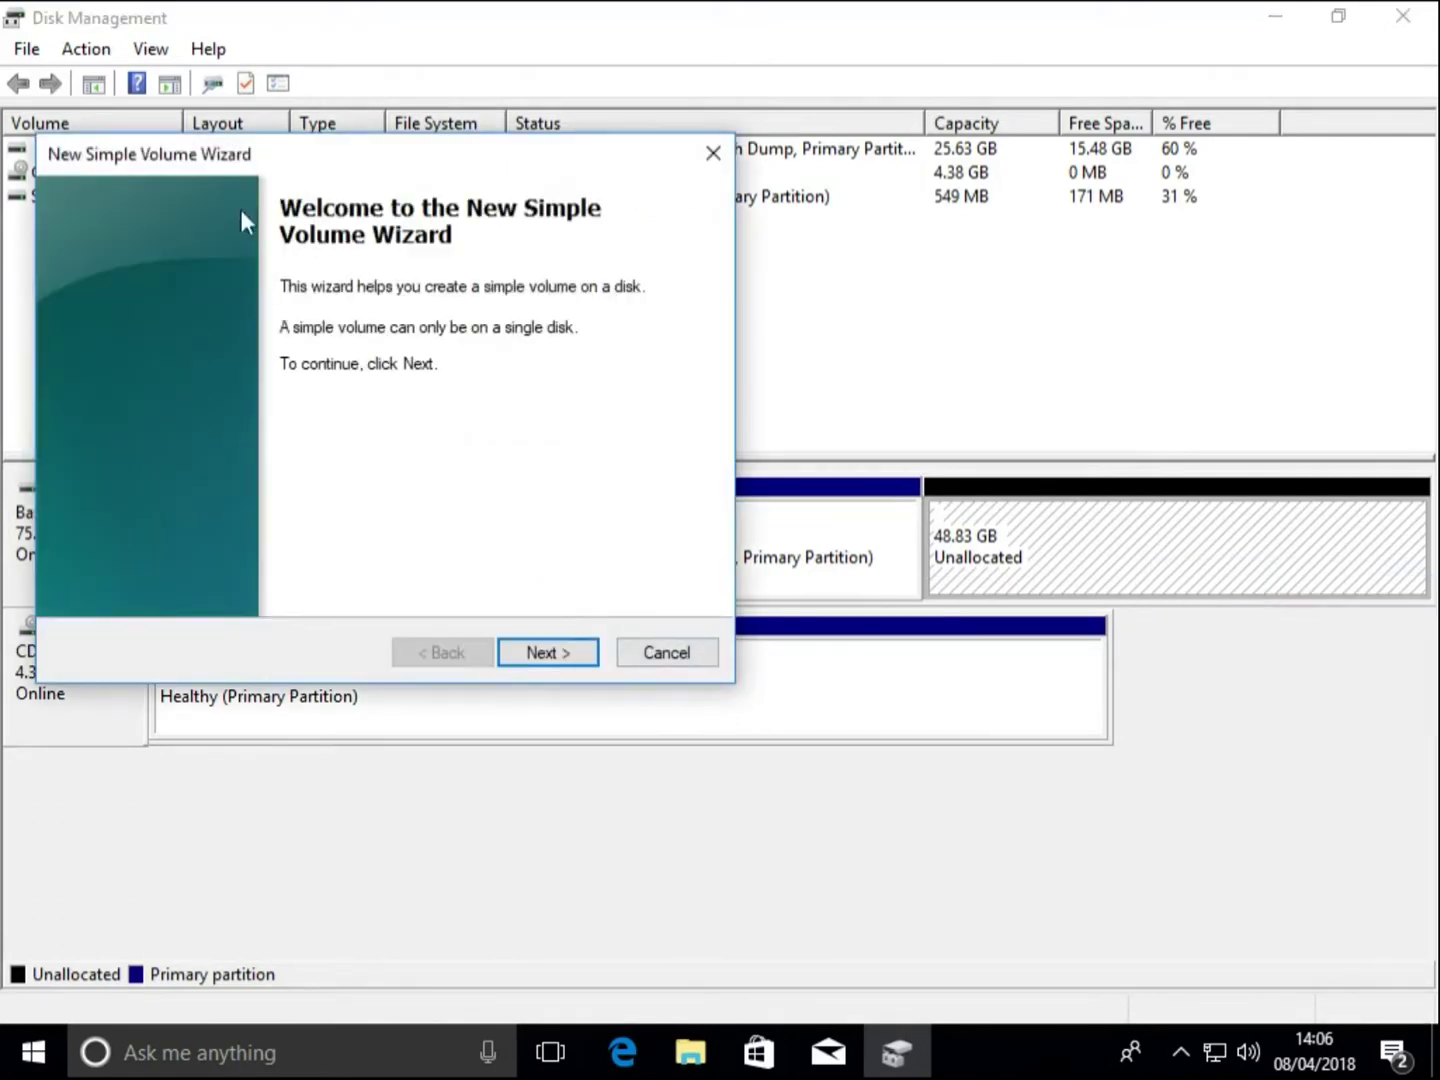
pyautogui.click(558, 654)
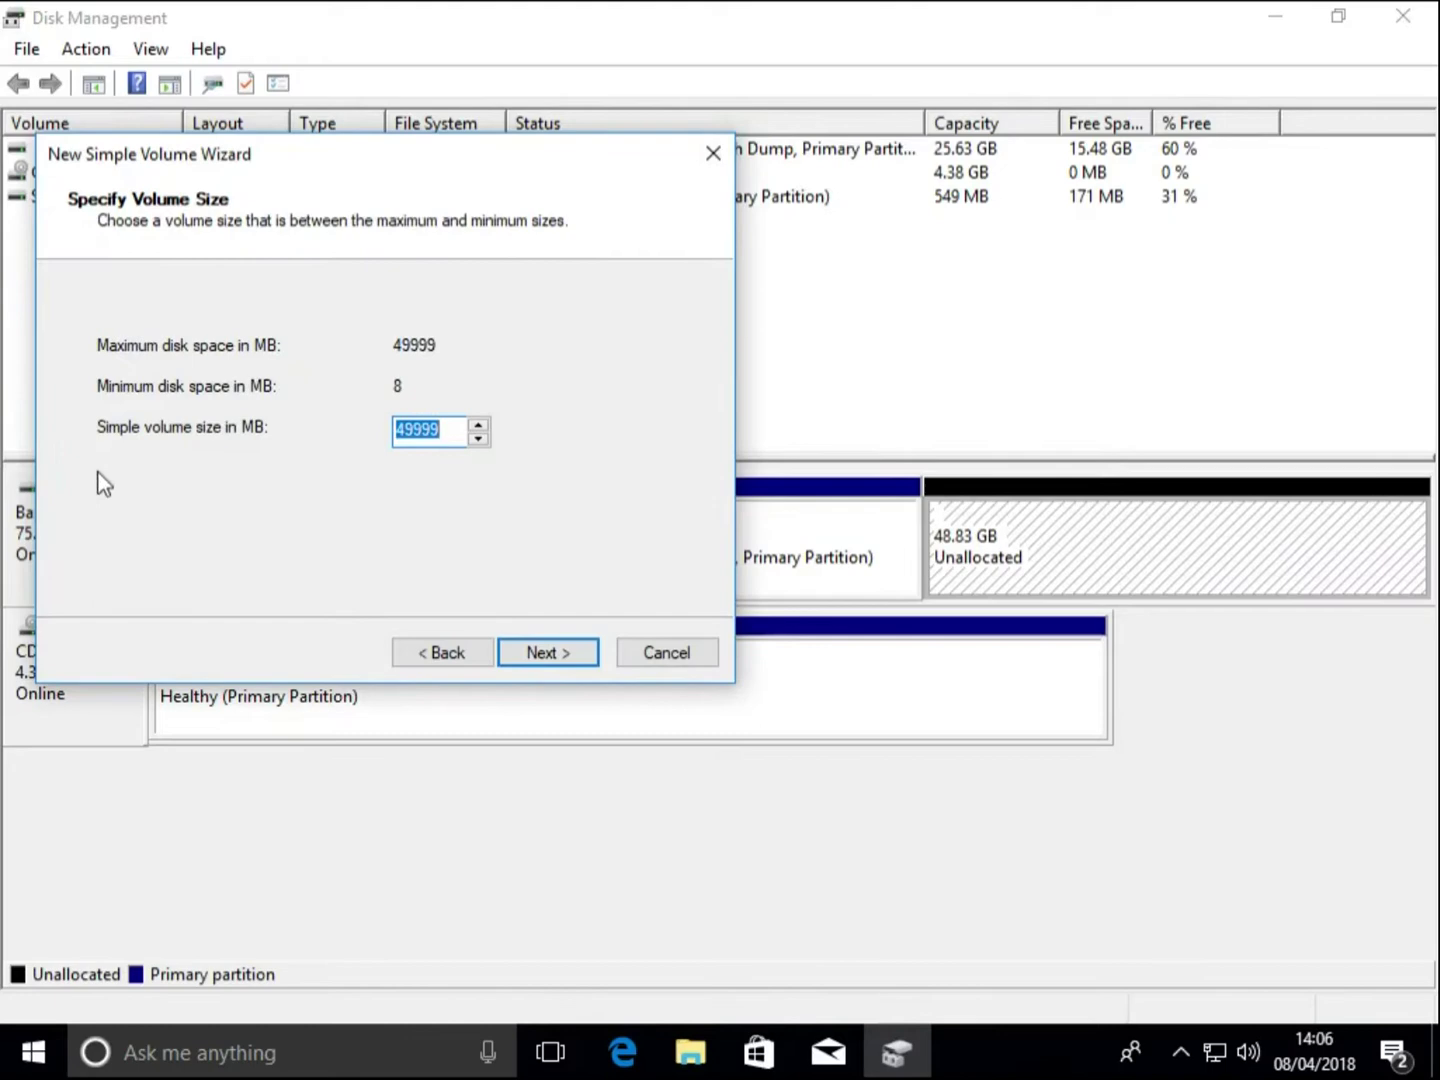
pyautogui.write('10000')
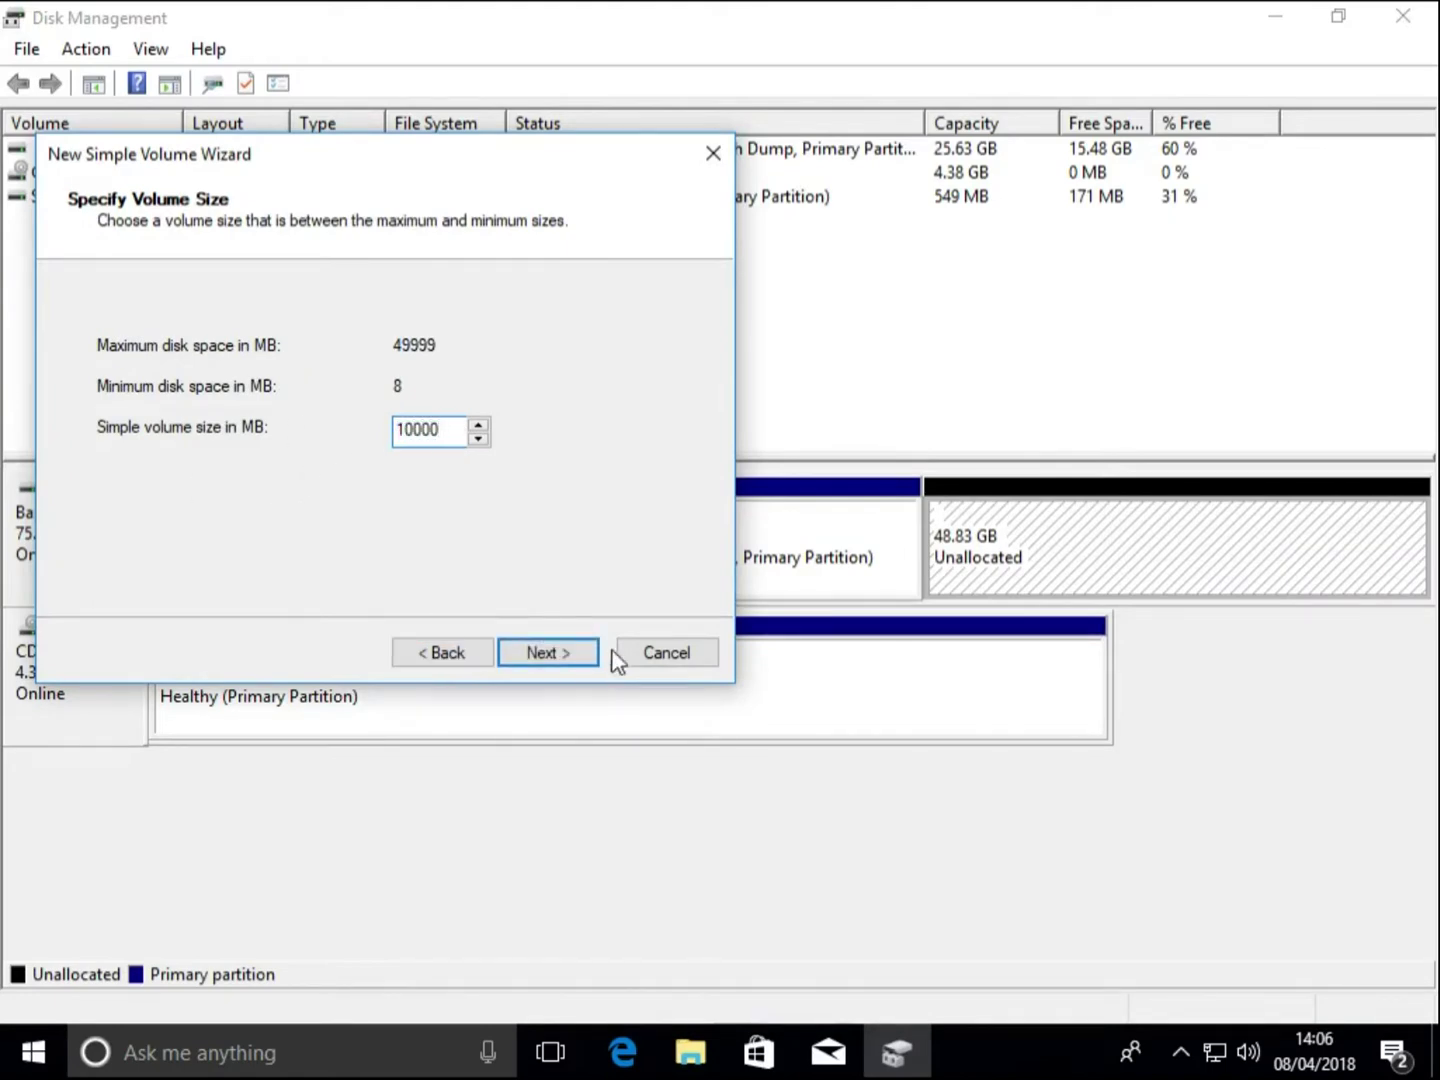
pyautogui.click(581, 653)
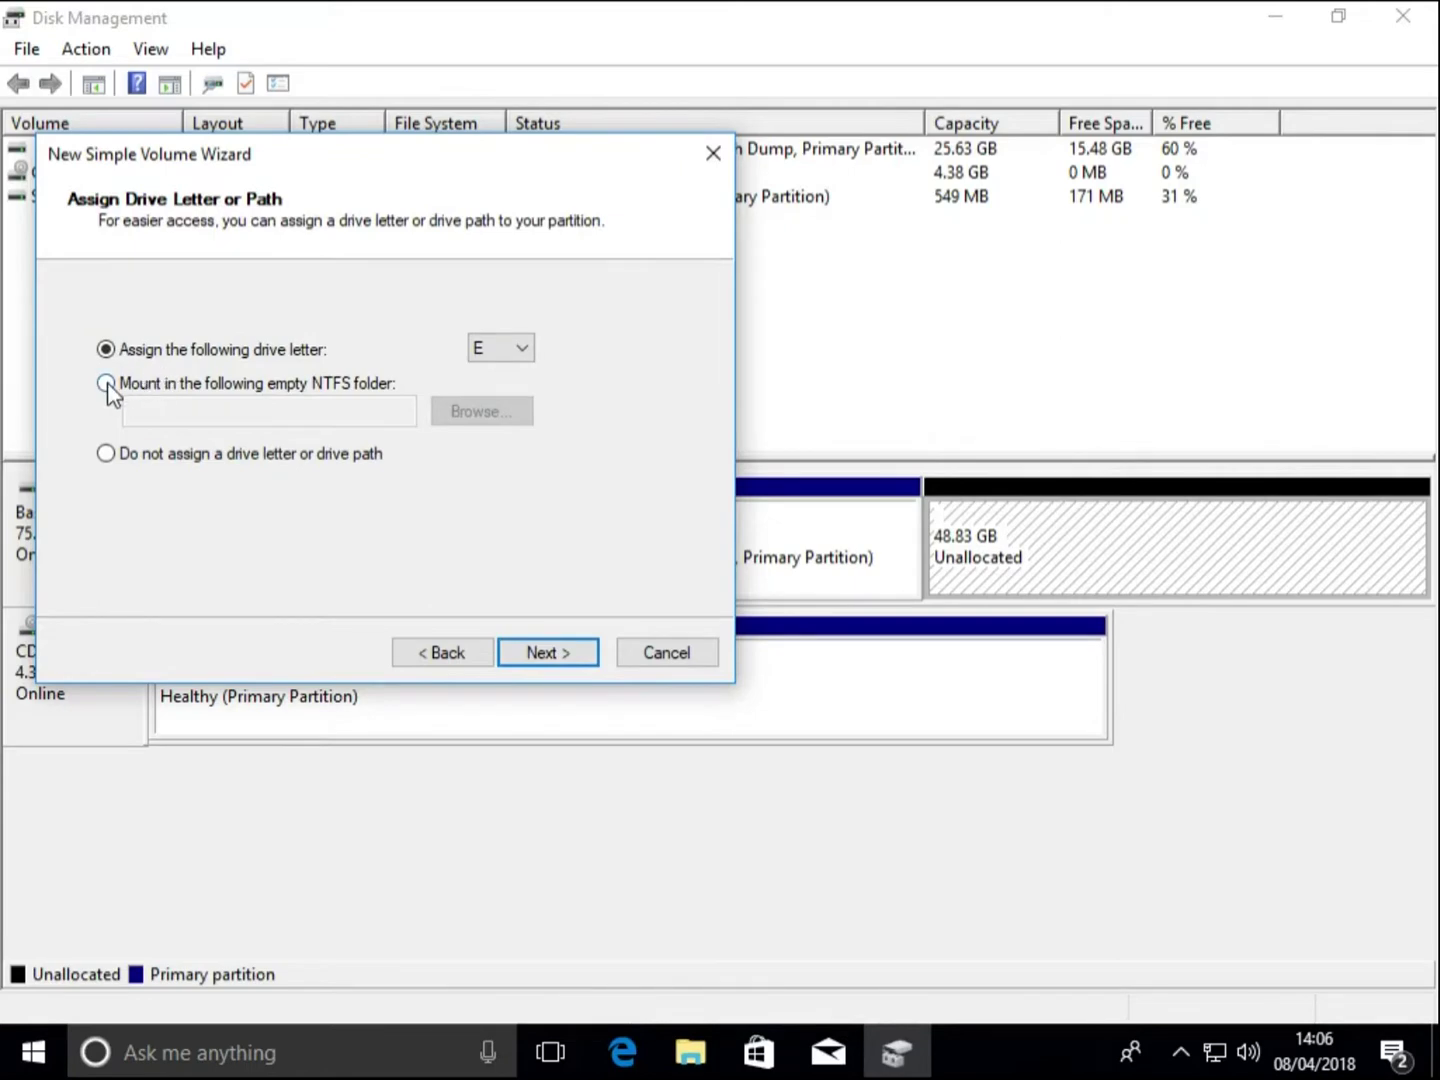
pyautogui.click(570, 661)
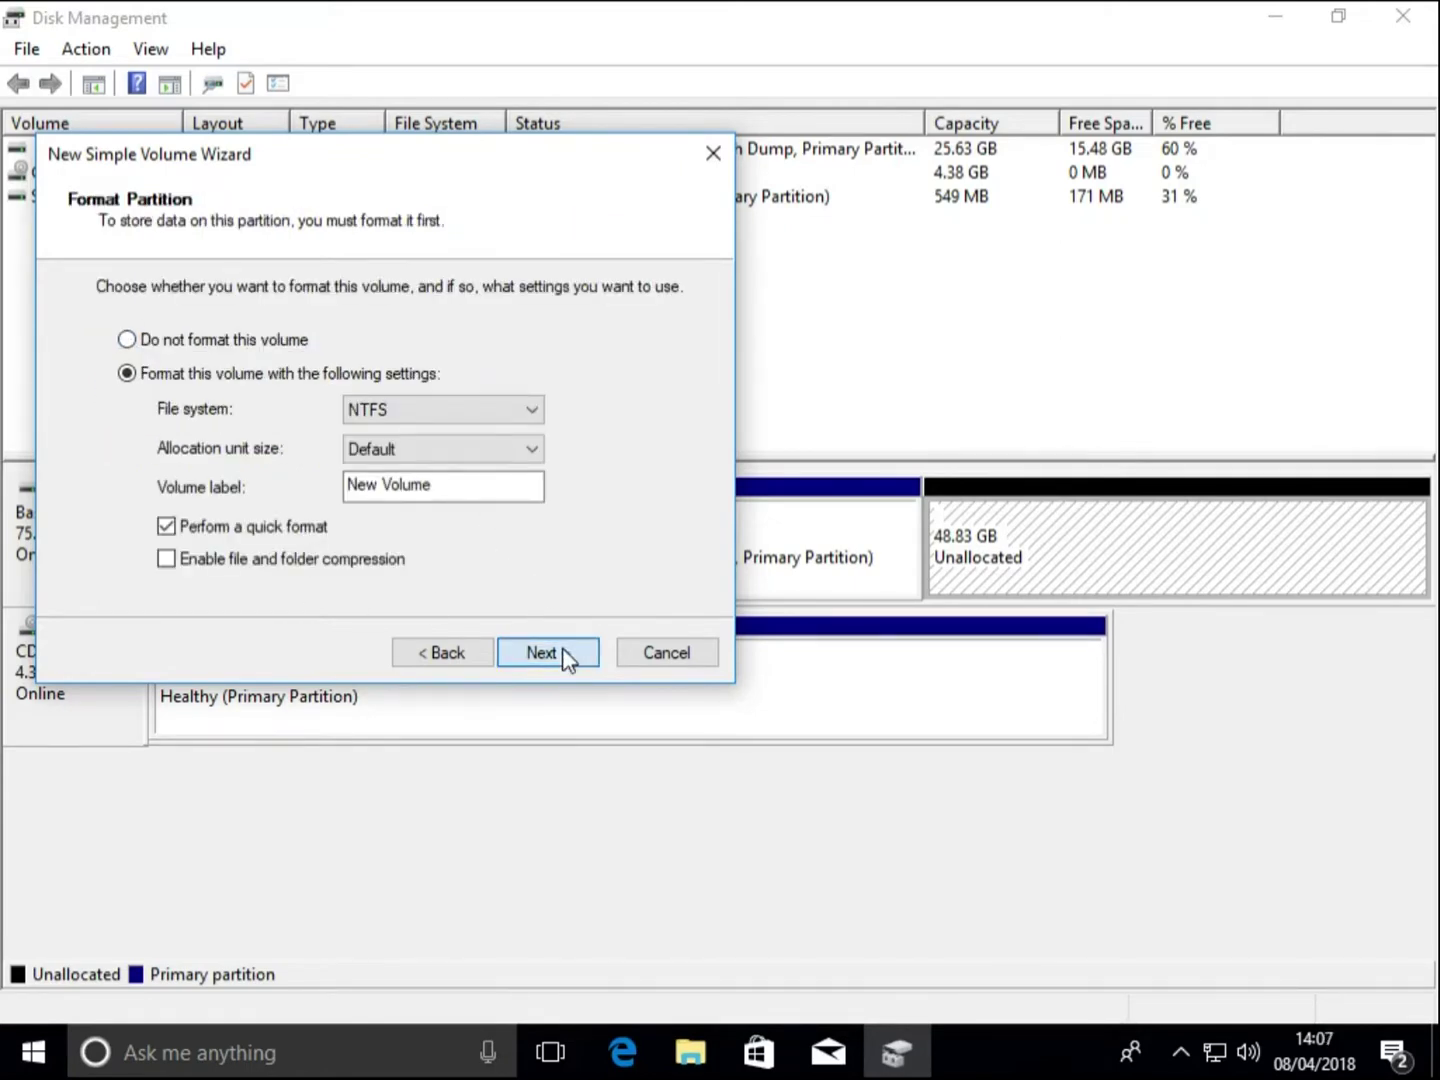
pyautogui.click(566, 654)
pyautogui.click(563, 653)
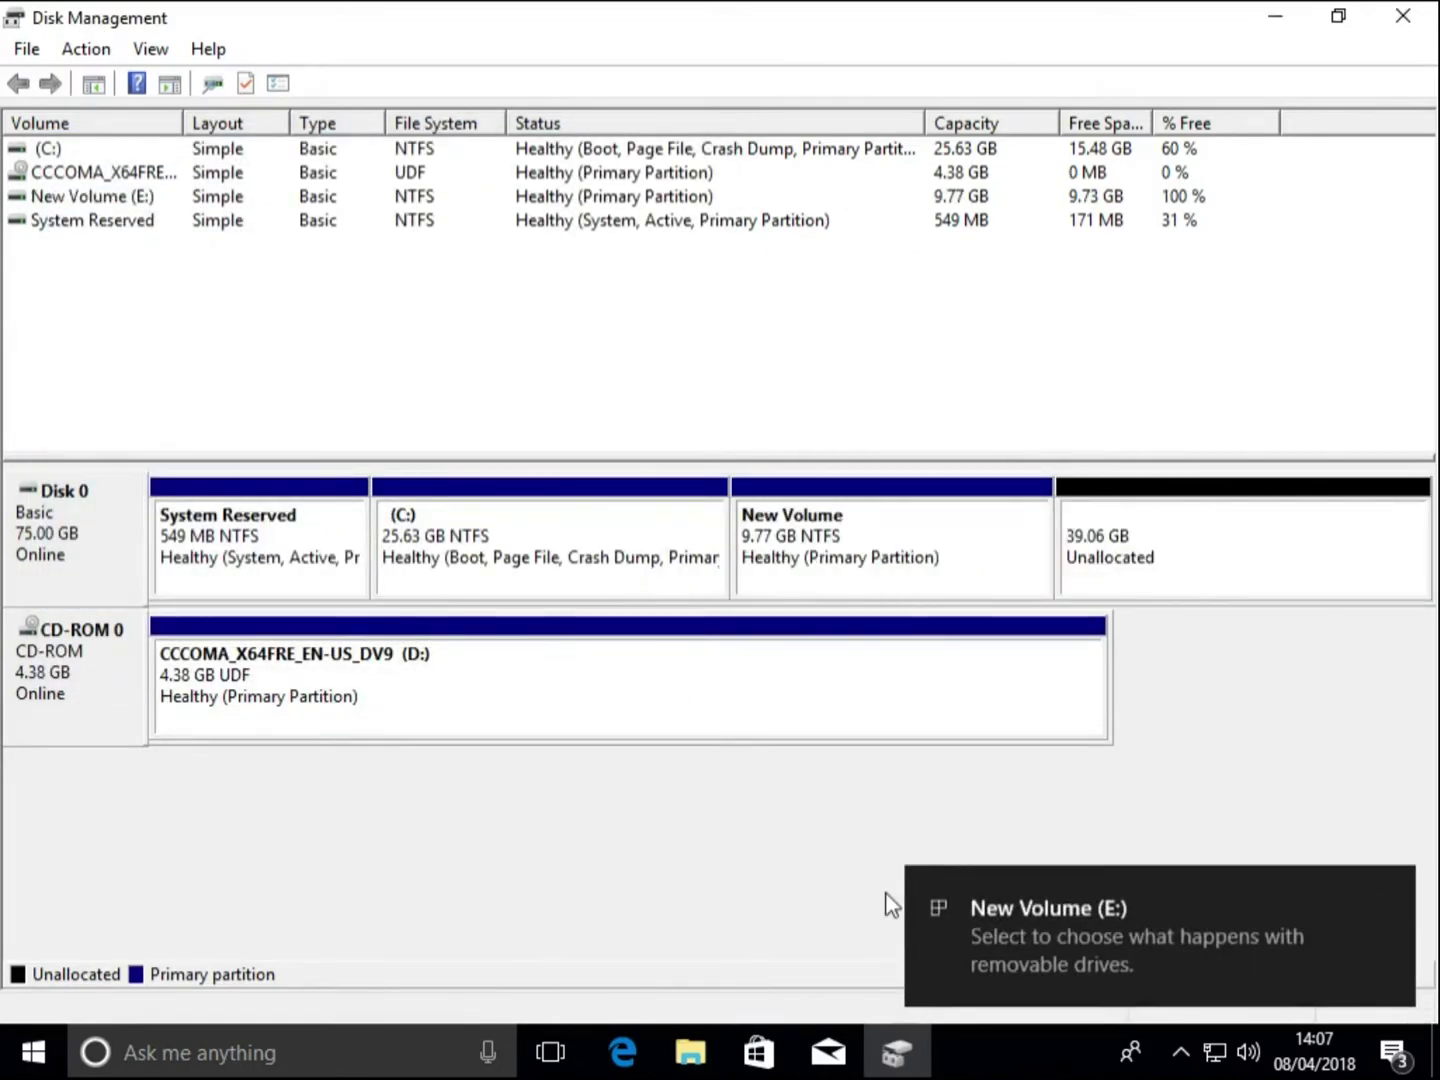
# Inspect the Disk 0 partitions and bring up the context menu for New Volume (E:).
pyautogui.click(1248, 546)
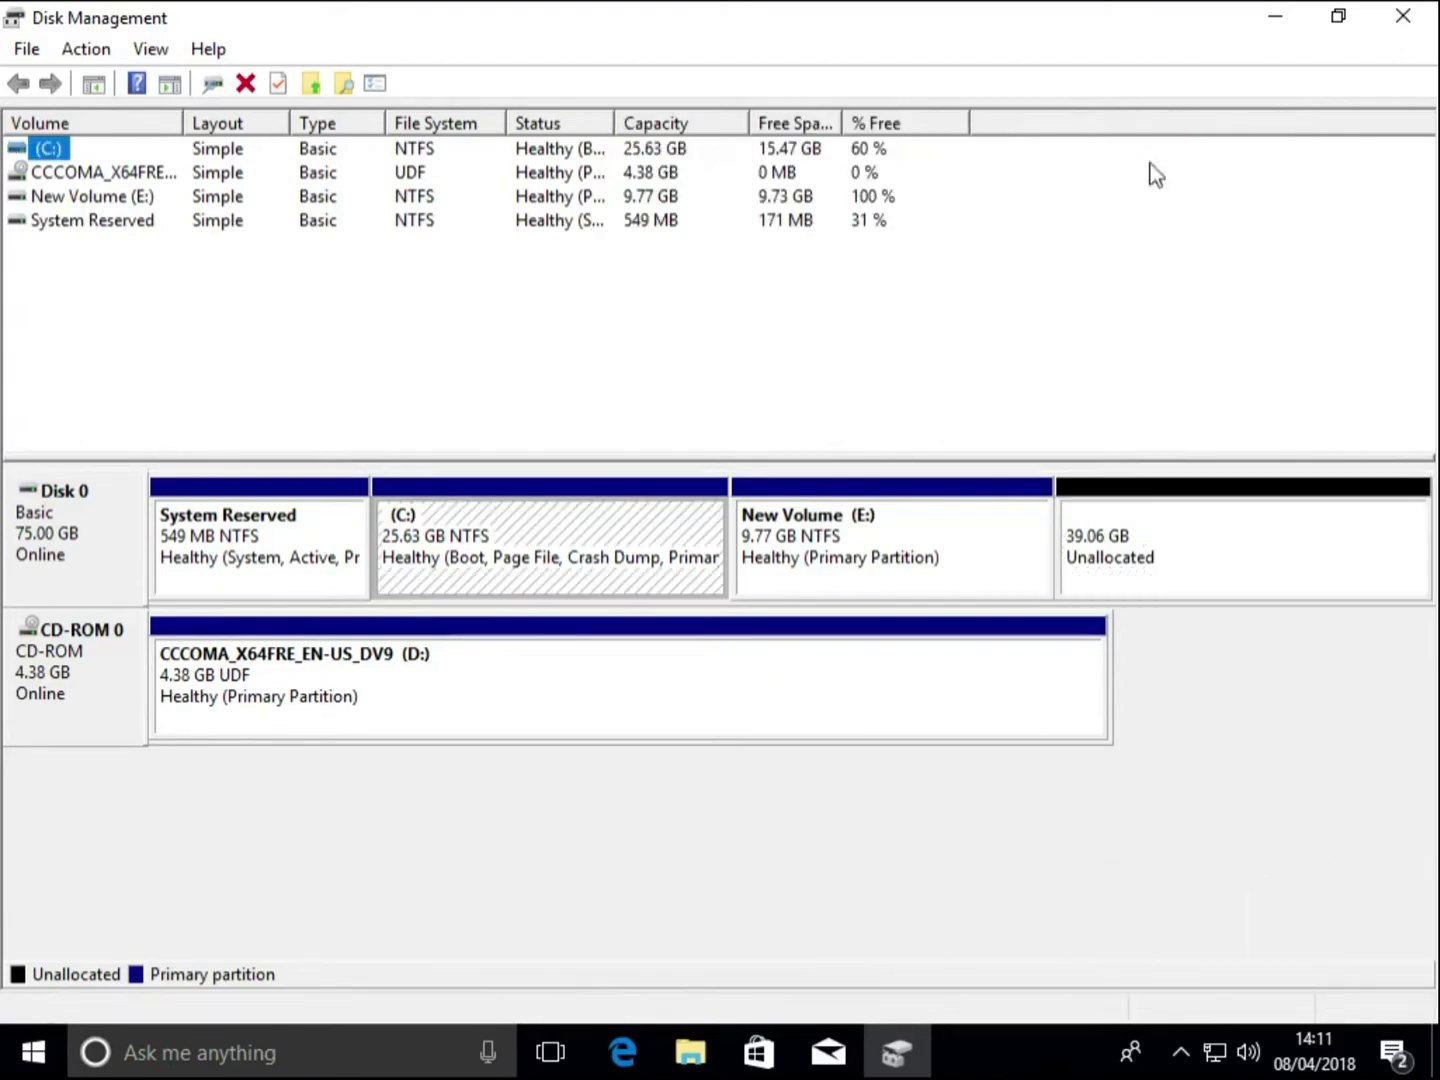
pyautogui.click(789, 568)
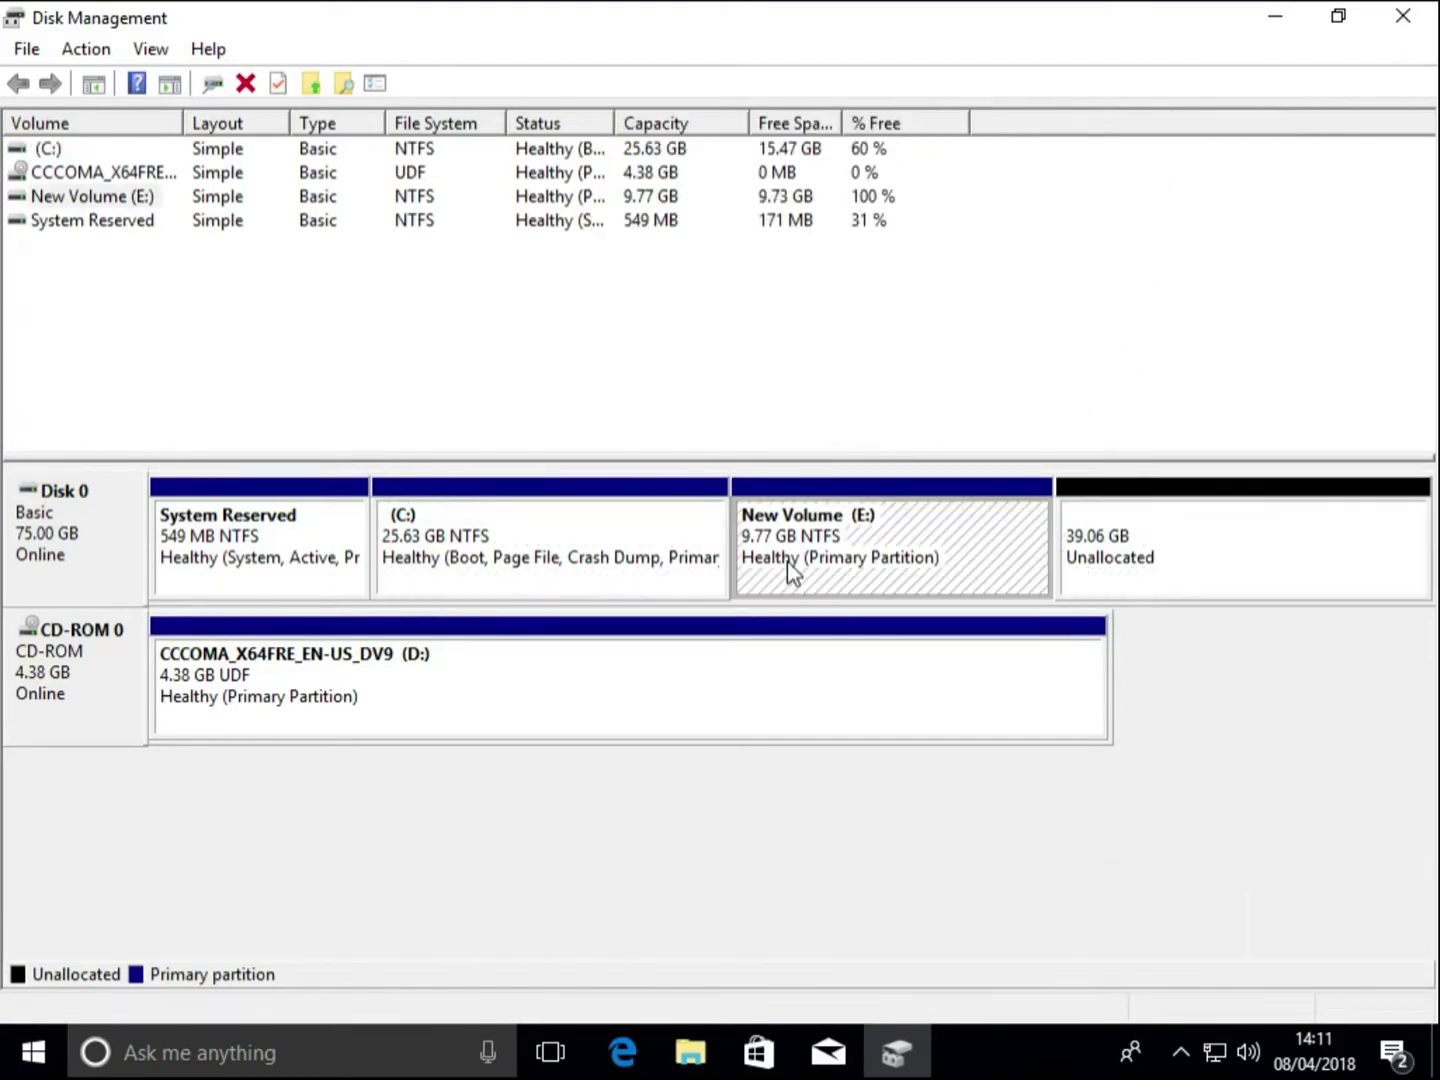
pyautogui.click(1160, 554)
pyautogui.rightClick(1163, 554)
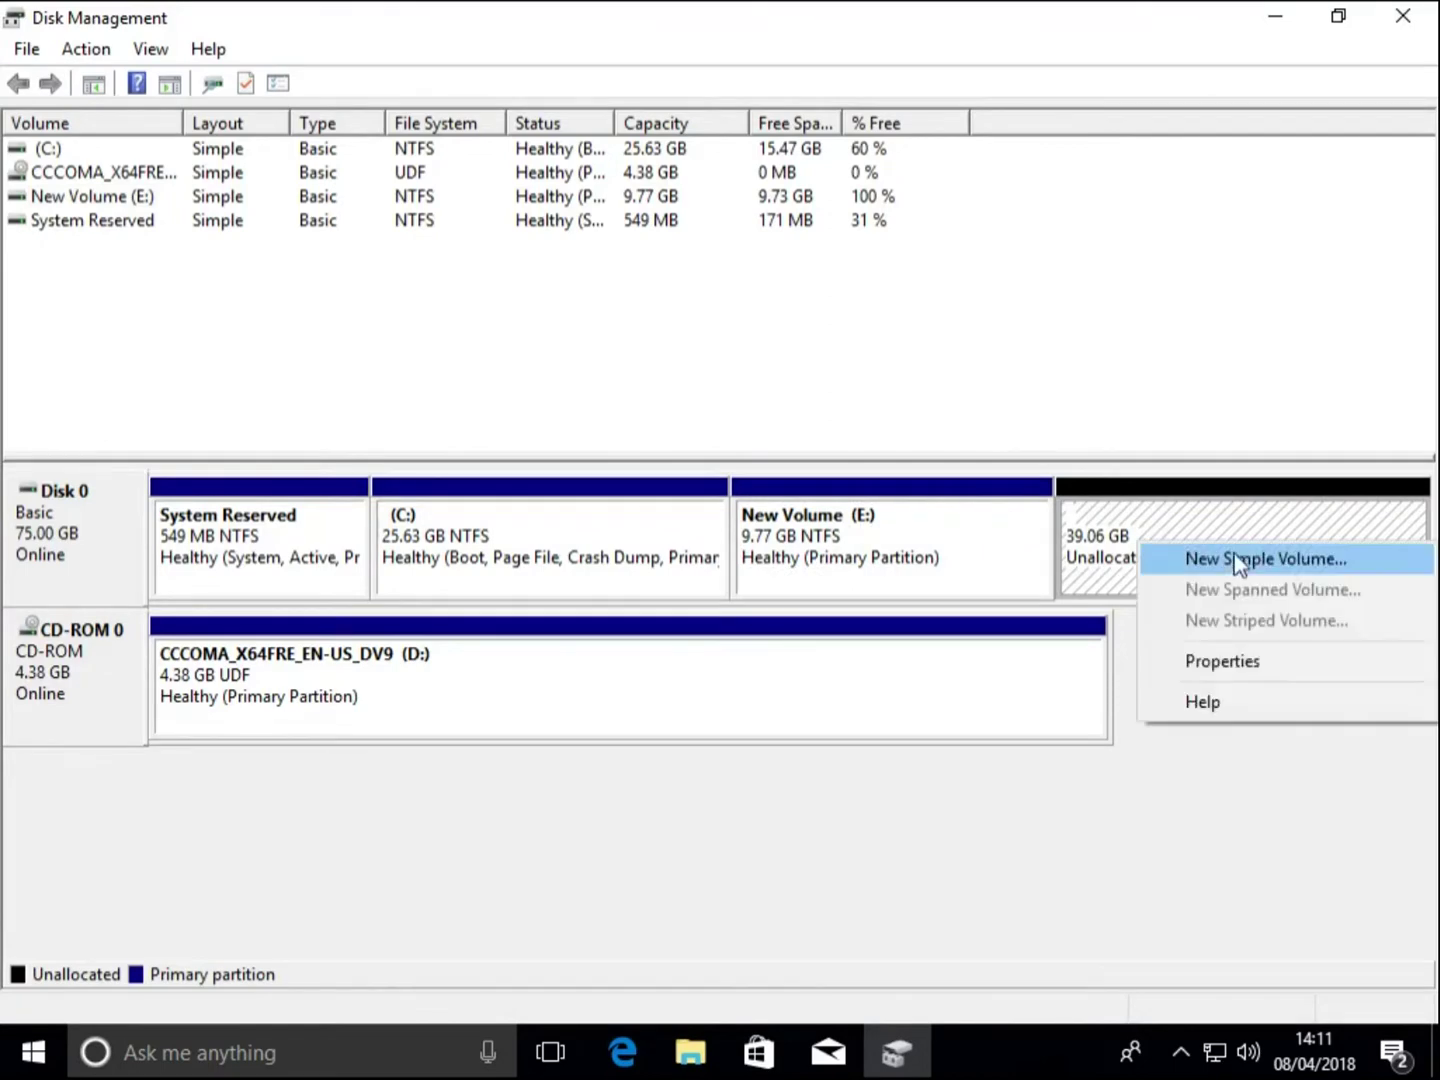
pyautogui.click(986, 573)
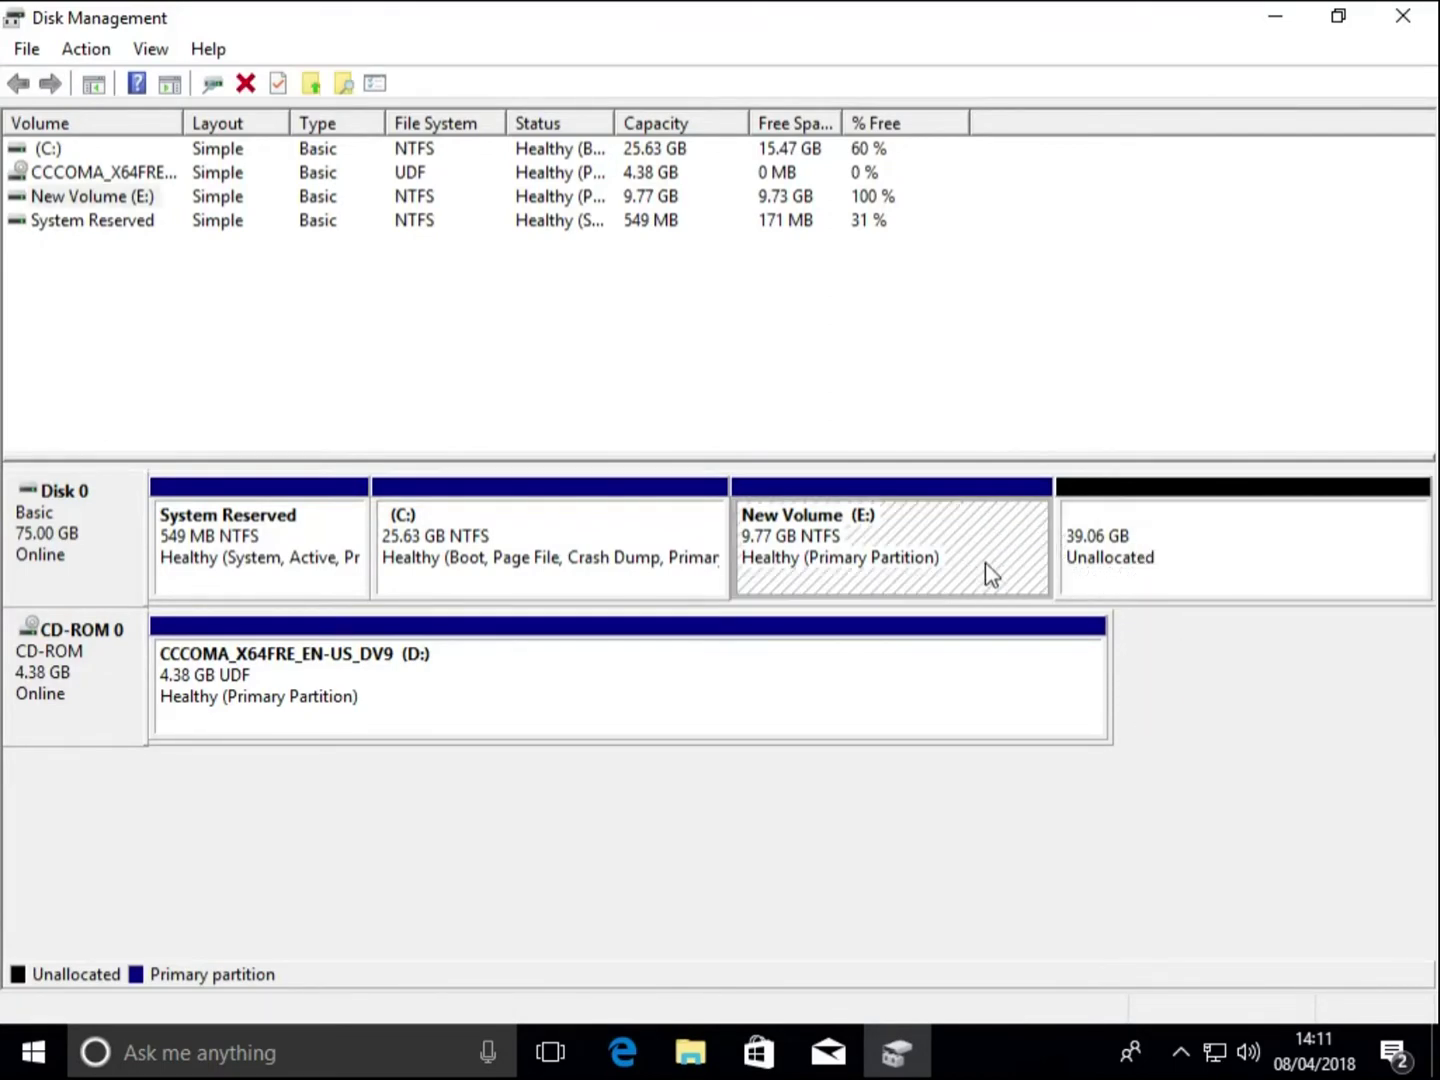
pyautogui.rightClick(986, 573)
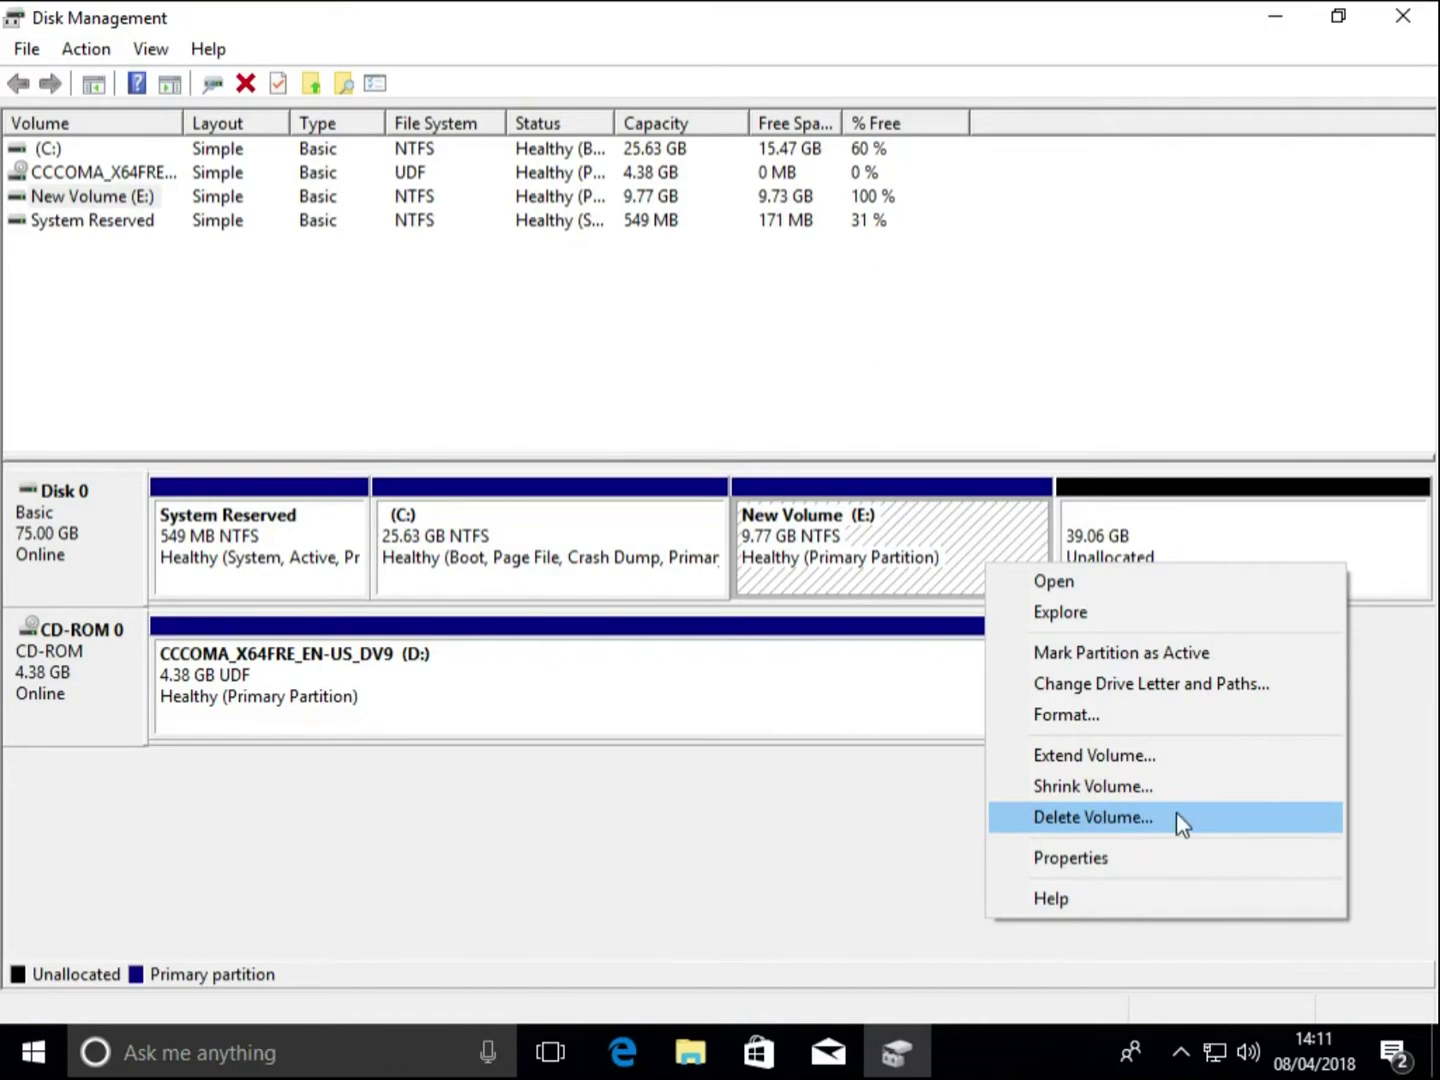
# Extend New Volume (E:) by 39999 MB from Disk 0, growing it to 48.83 GB.
pyautogui.click(1183, 761)
pyautogui.click(511, 675)
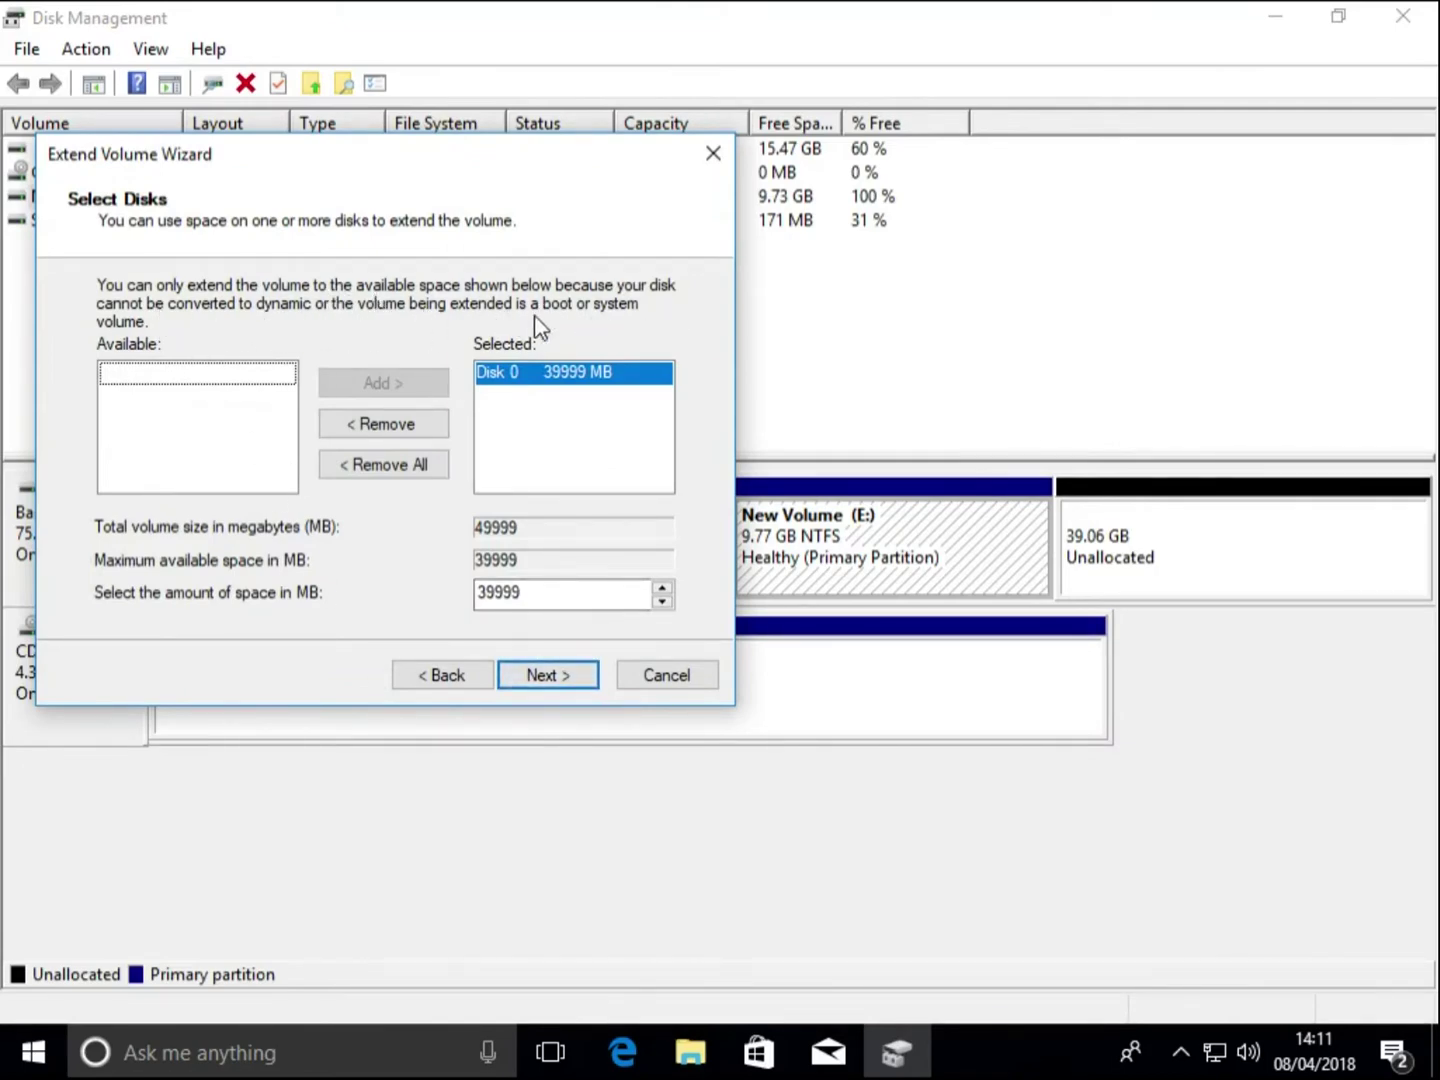
pyautogui.click(541, 680)
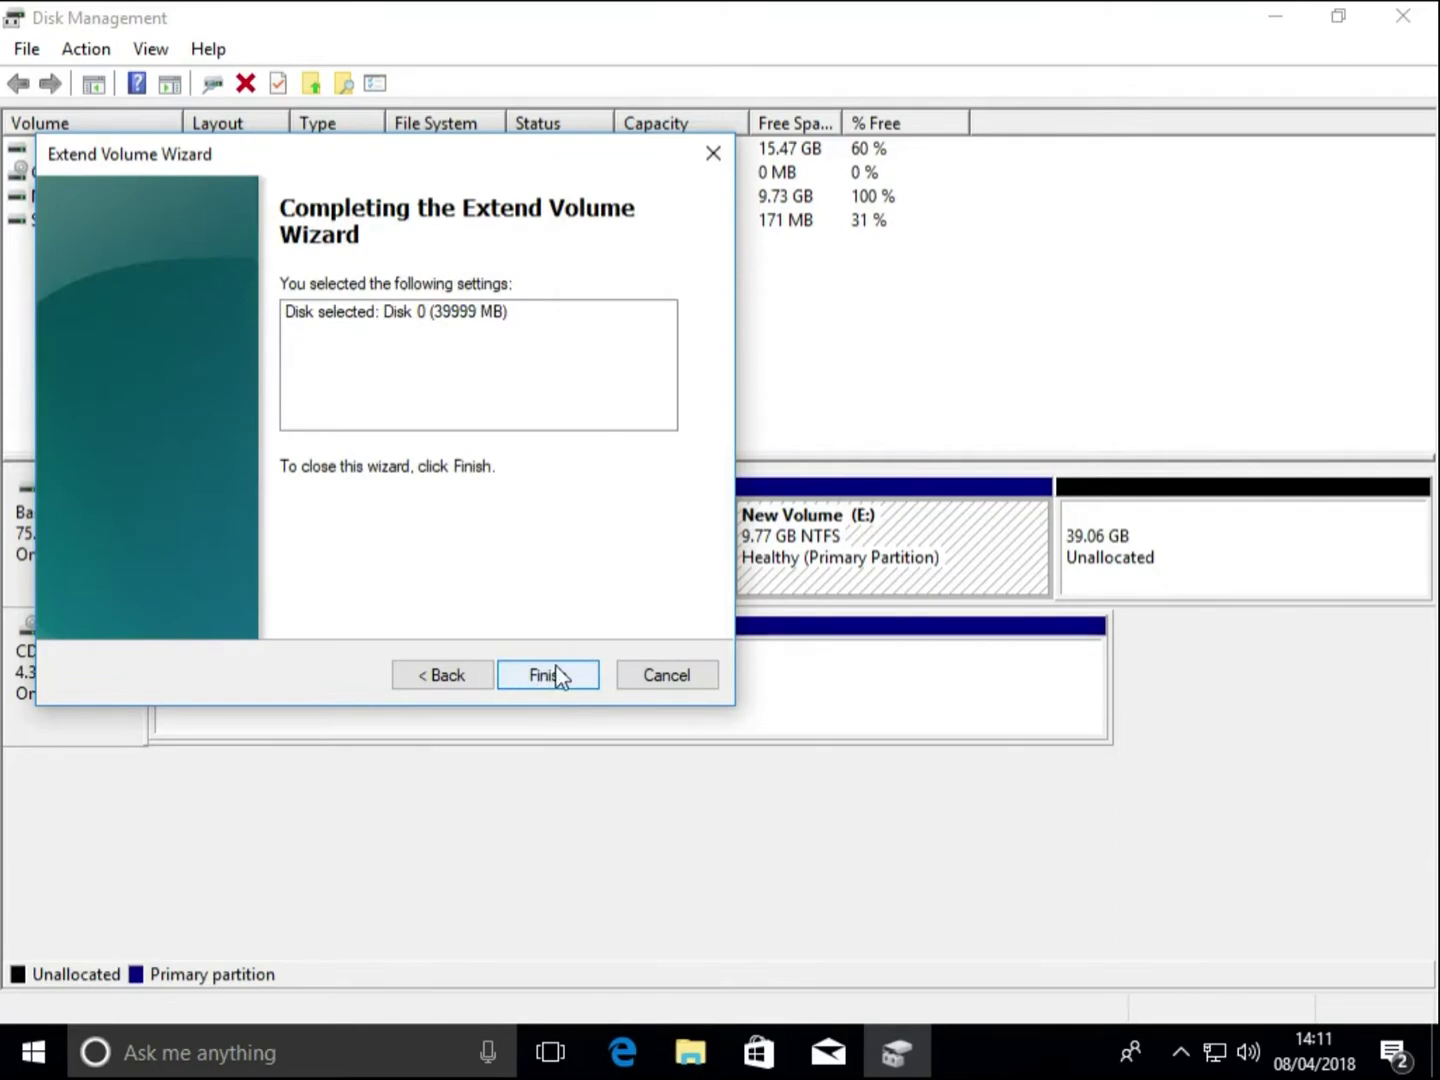
pyautogui.click(548, 676)
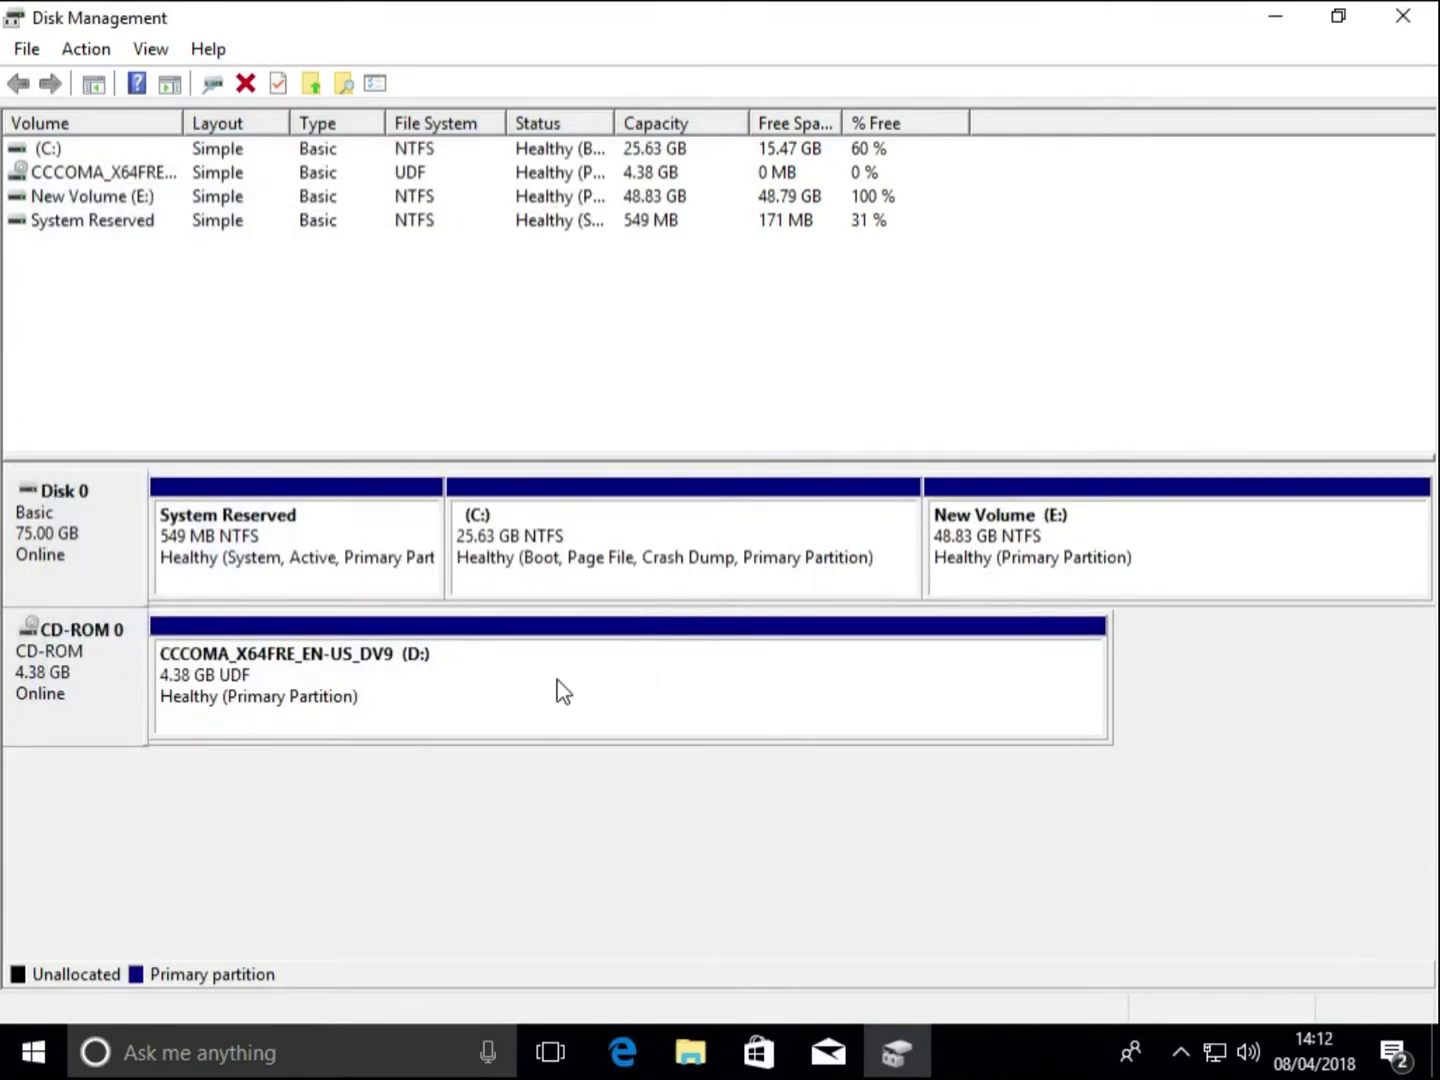
# Rename the E: volume label to 'Data' in its properties.
pyautogui.rightClick(946, 527)
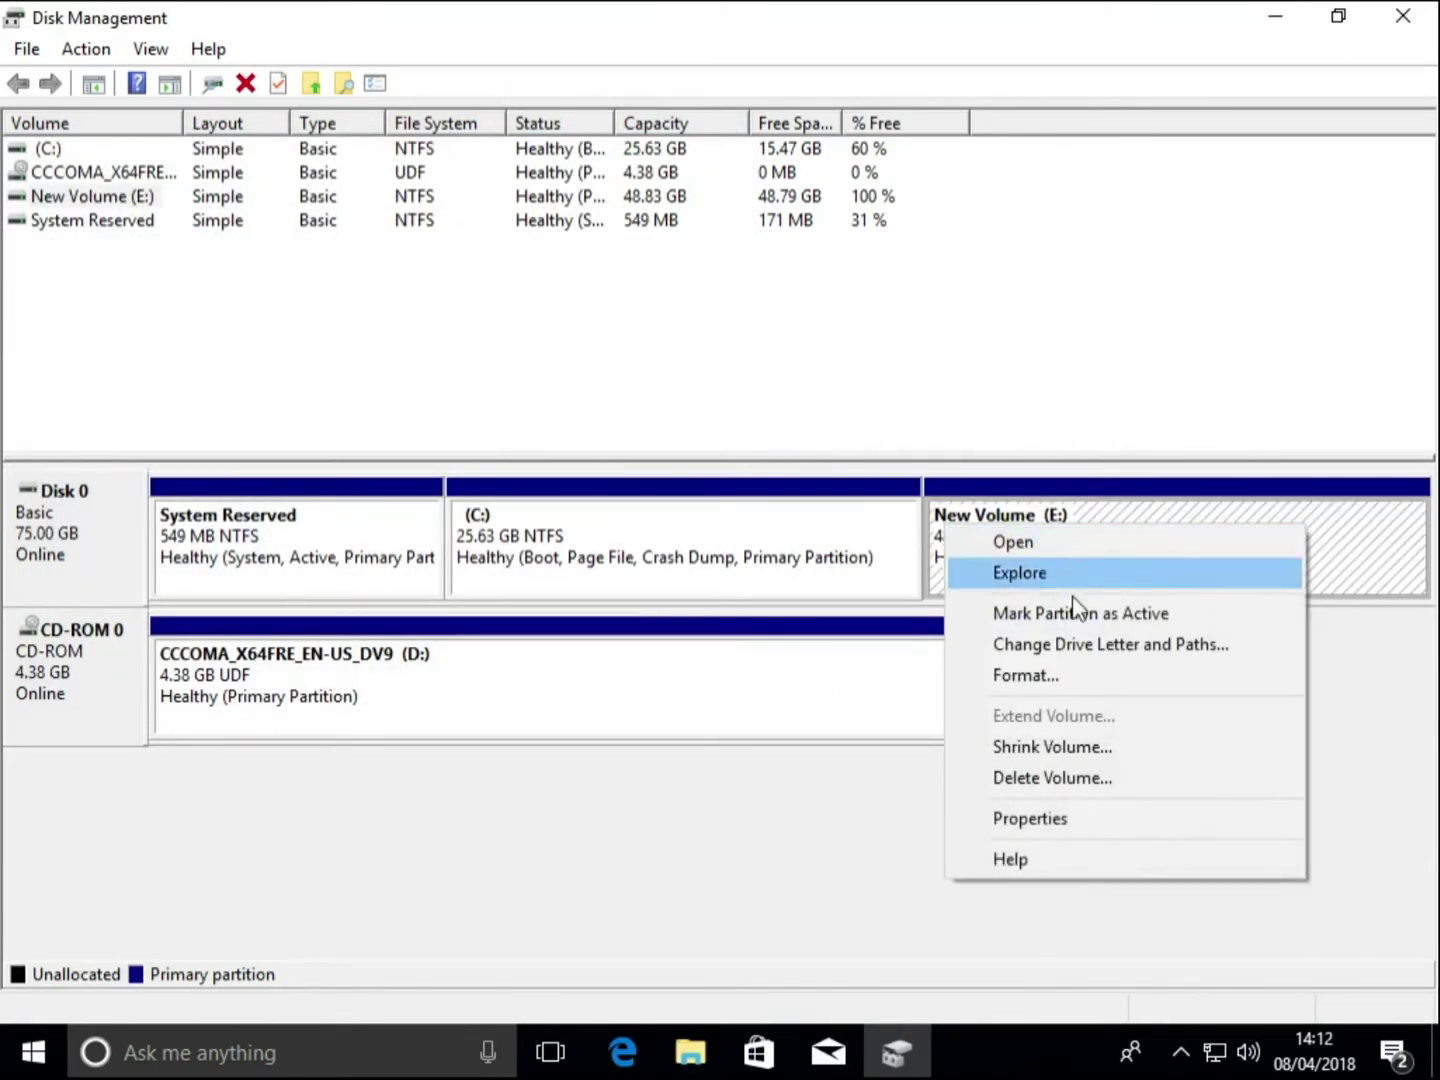
pyautogui.click(1106, 816)
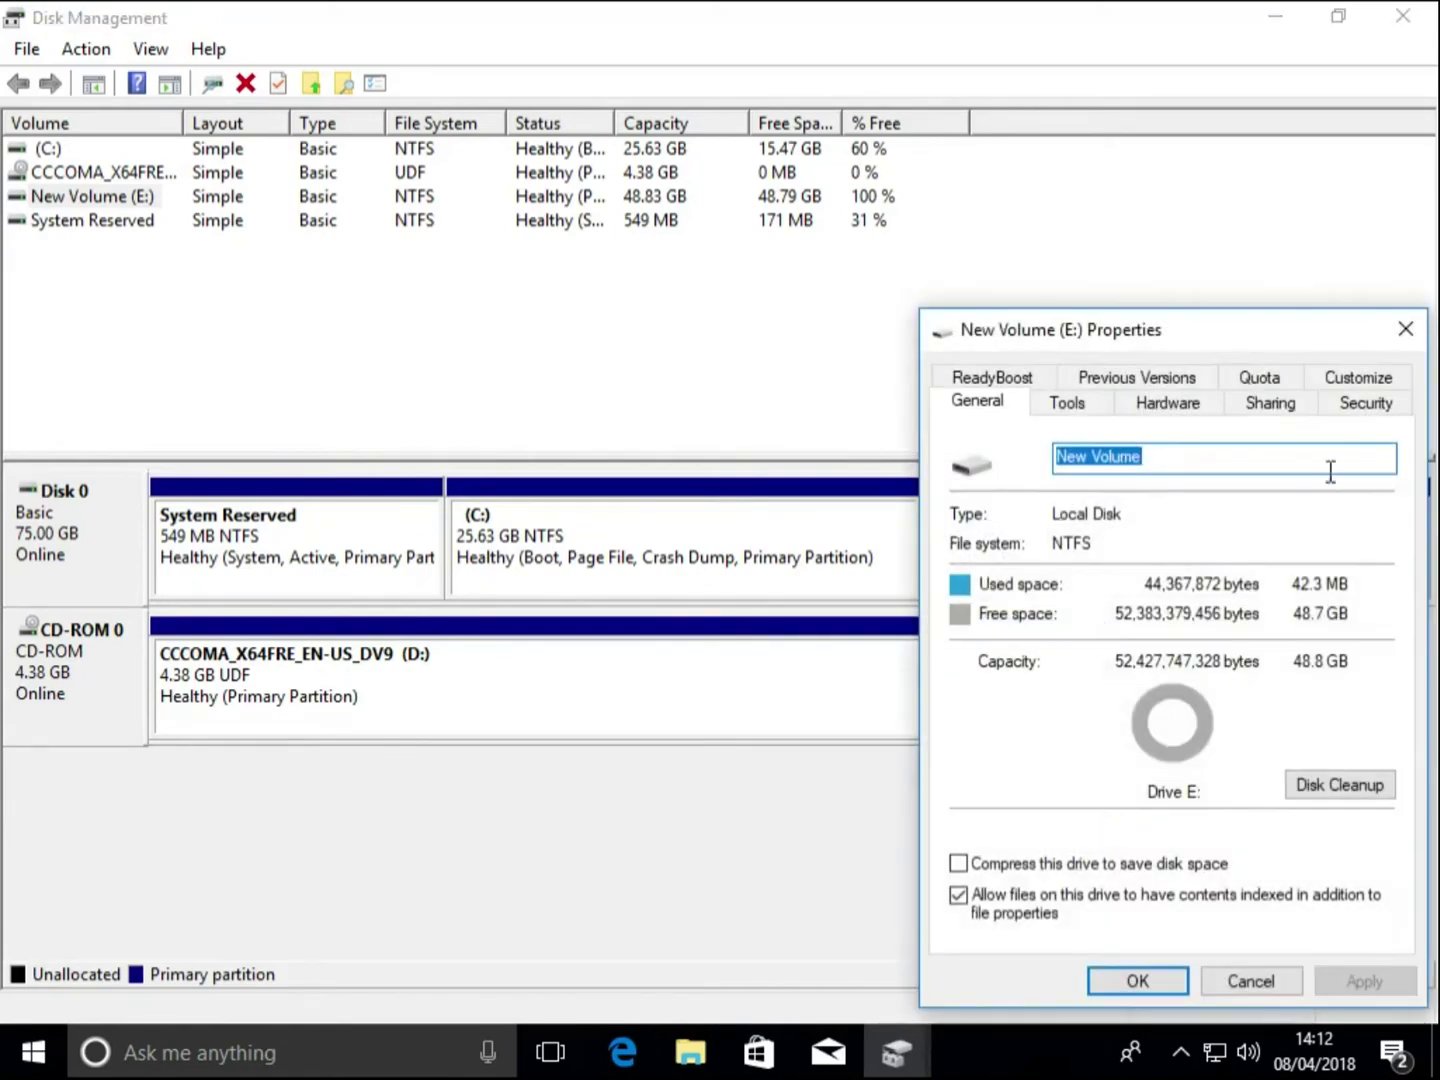
pyautogui.moveTo(1296, 329); pyautogui.dragTo(967, 210)
pyautogui.write('Data')
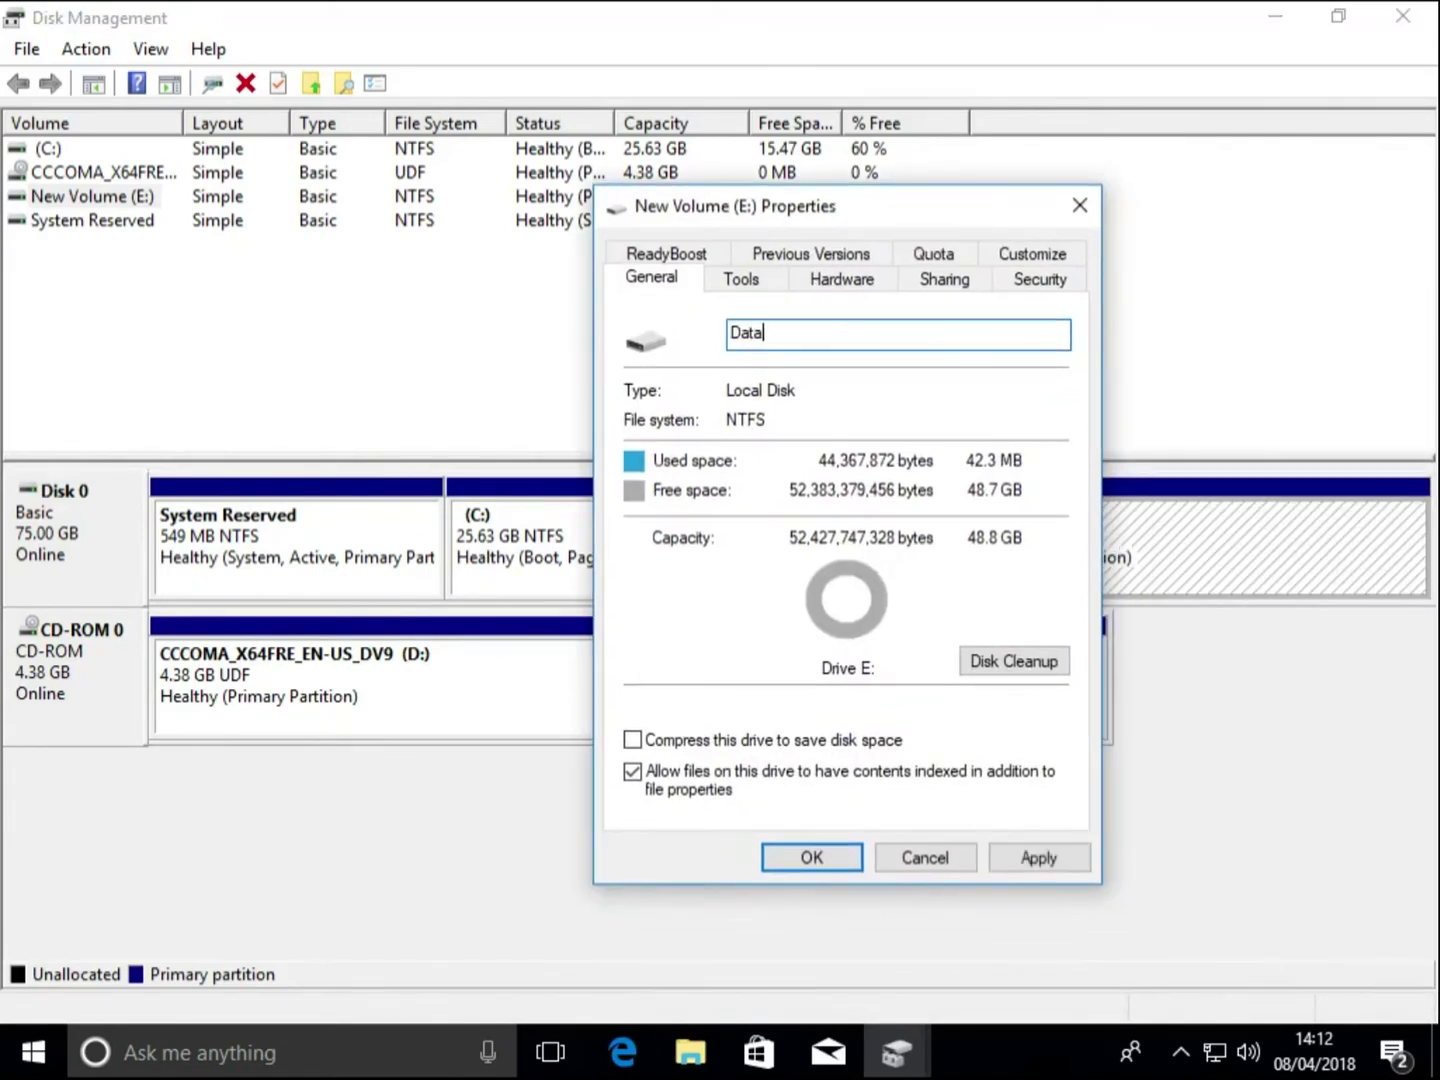
pyautogui.click(1036, 860)
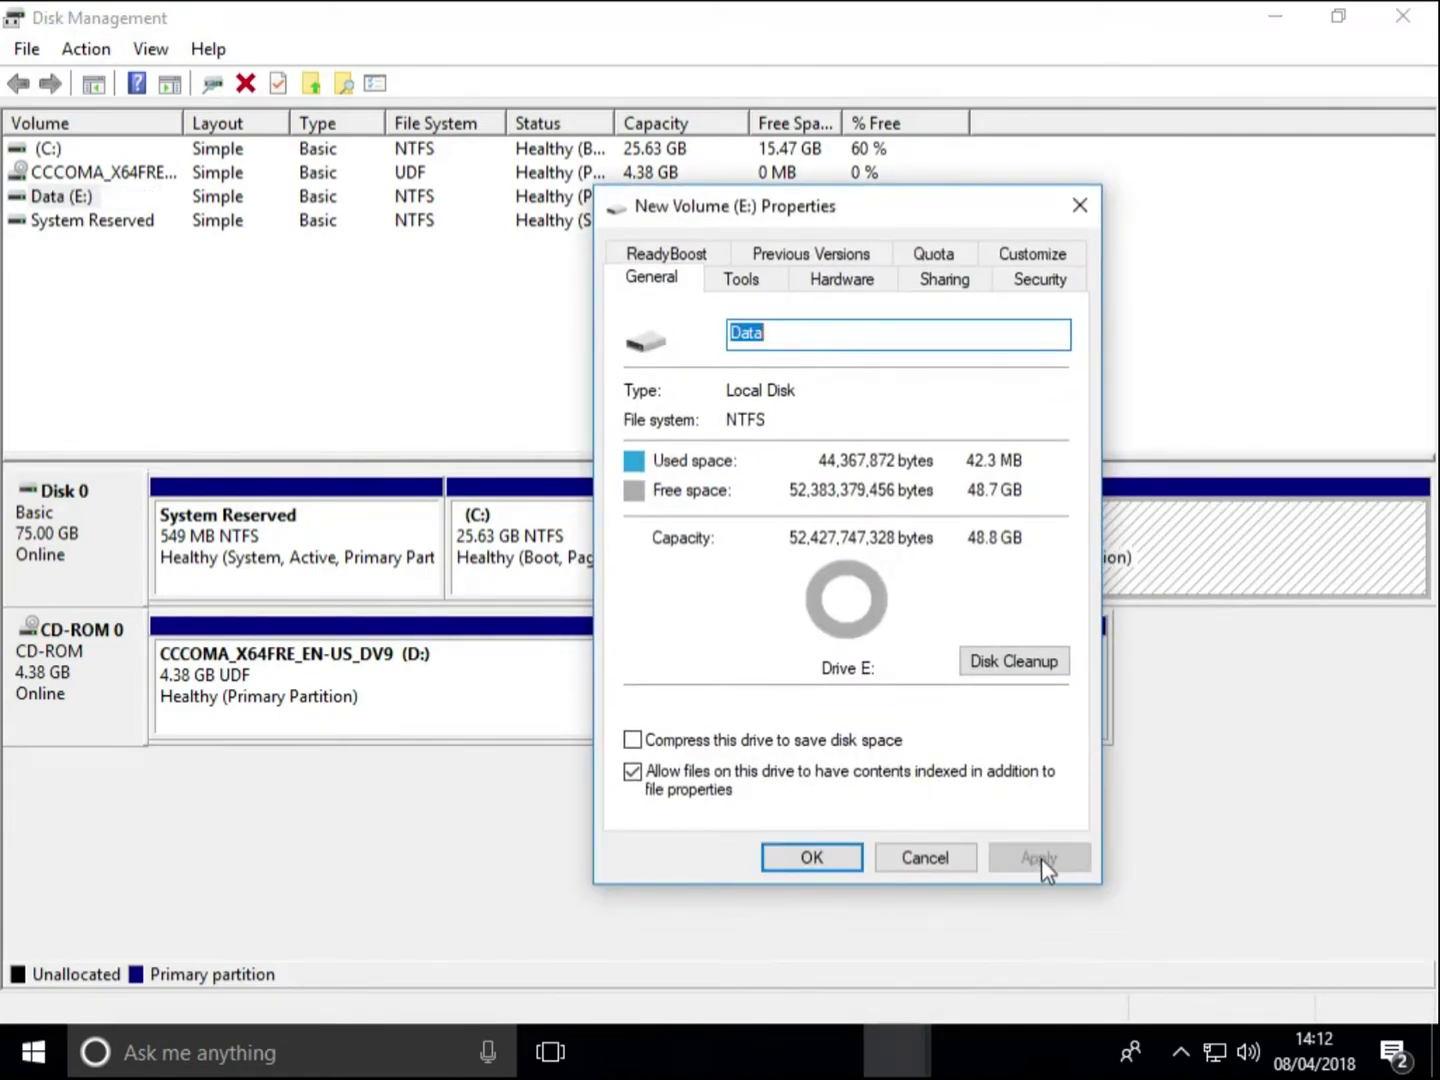
pyautogui.click(801, 860)
# Rename the C: volume label to 'Windows' in its properties.
pyautogui.rightClick(548, 556)
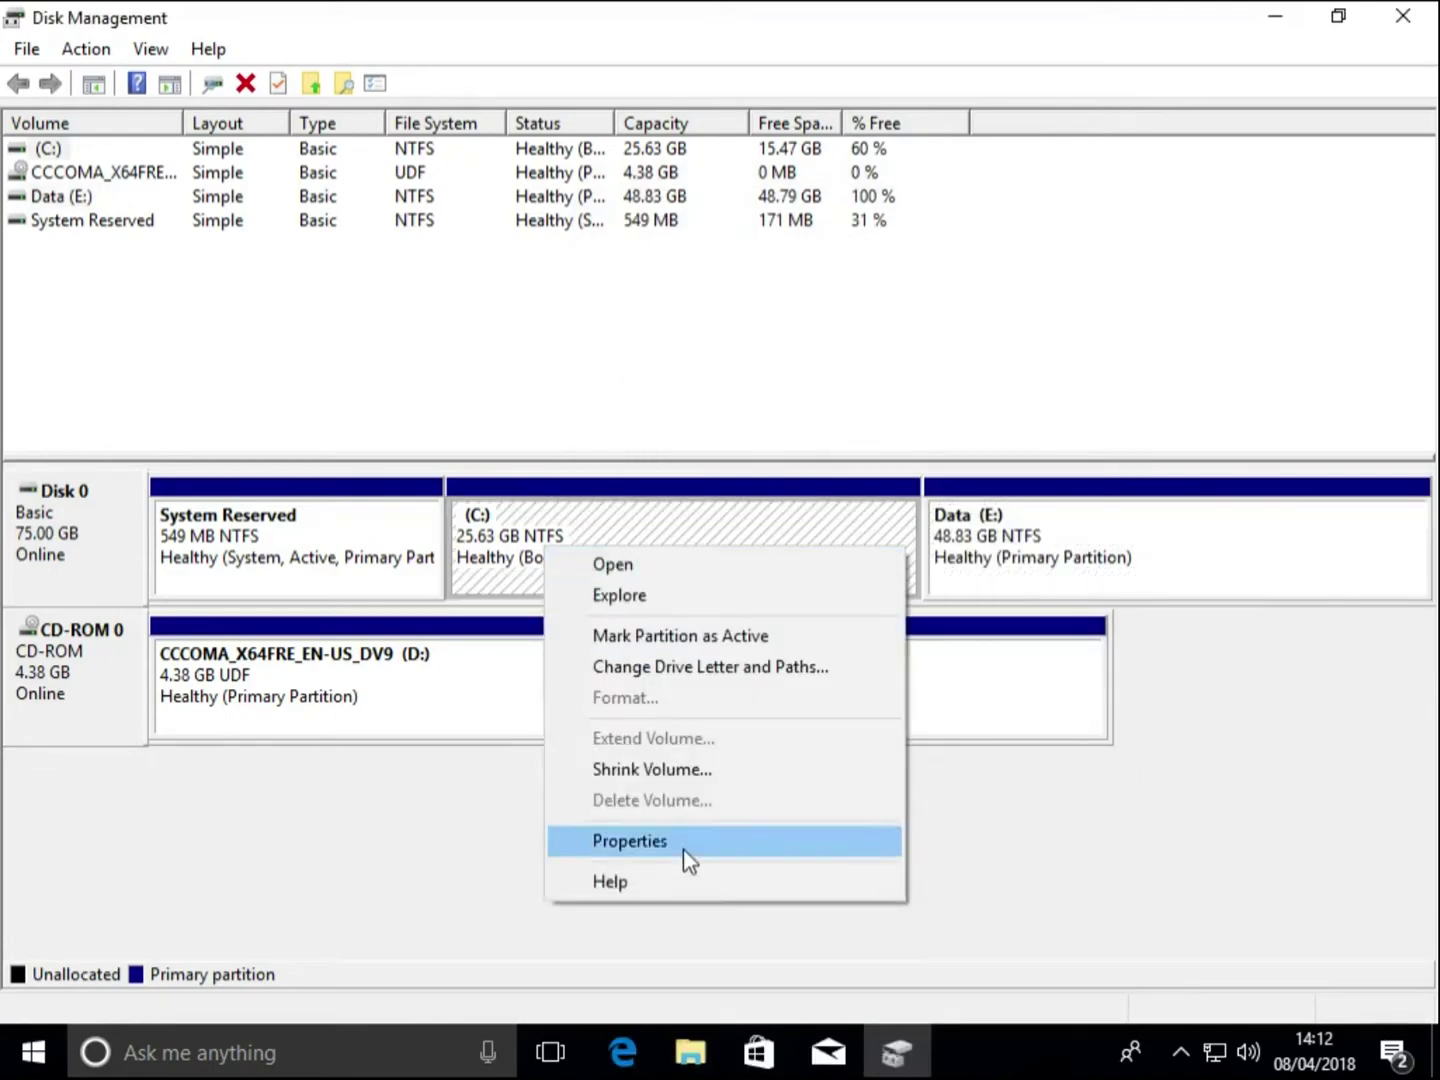
pyautogui.click(683, 846)
pyautogui.write('Windows')
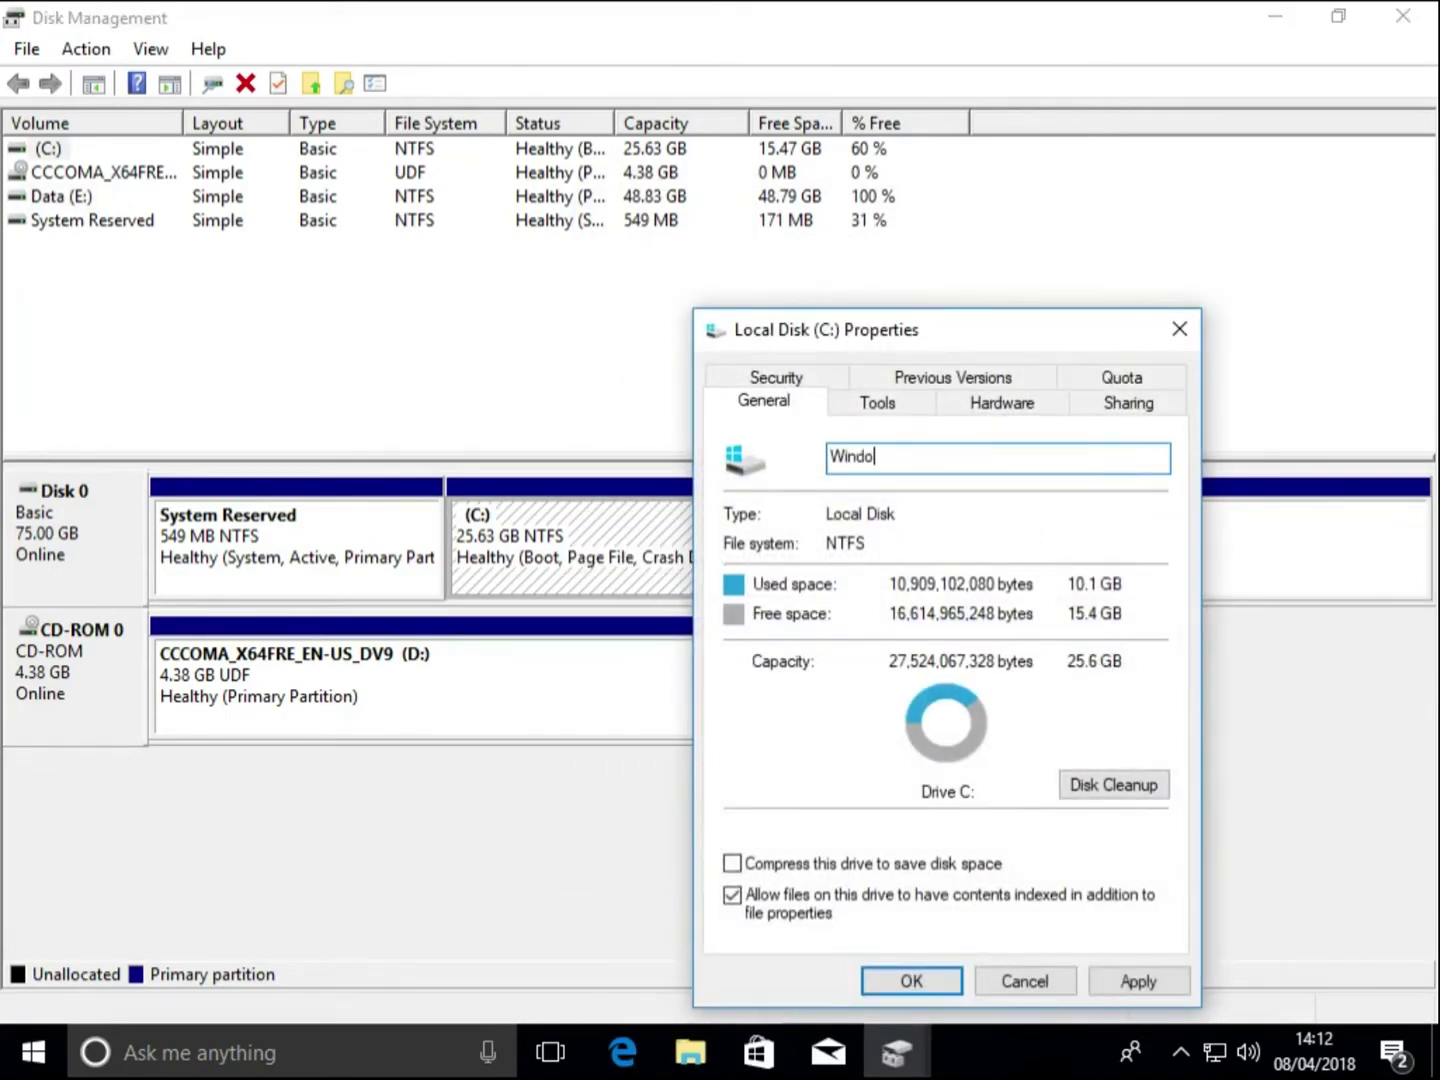
pyautogui.click(1117, 990)
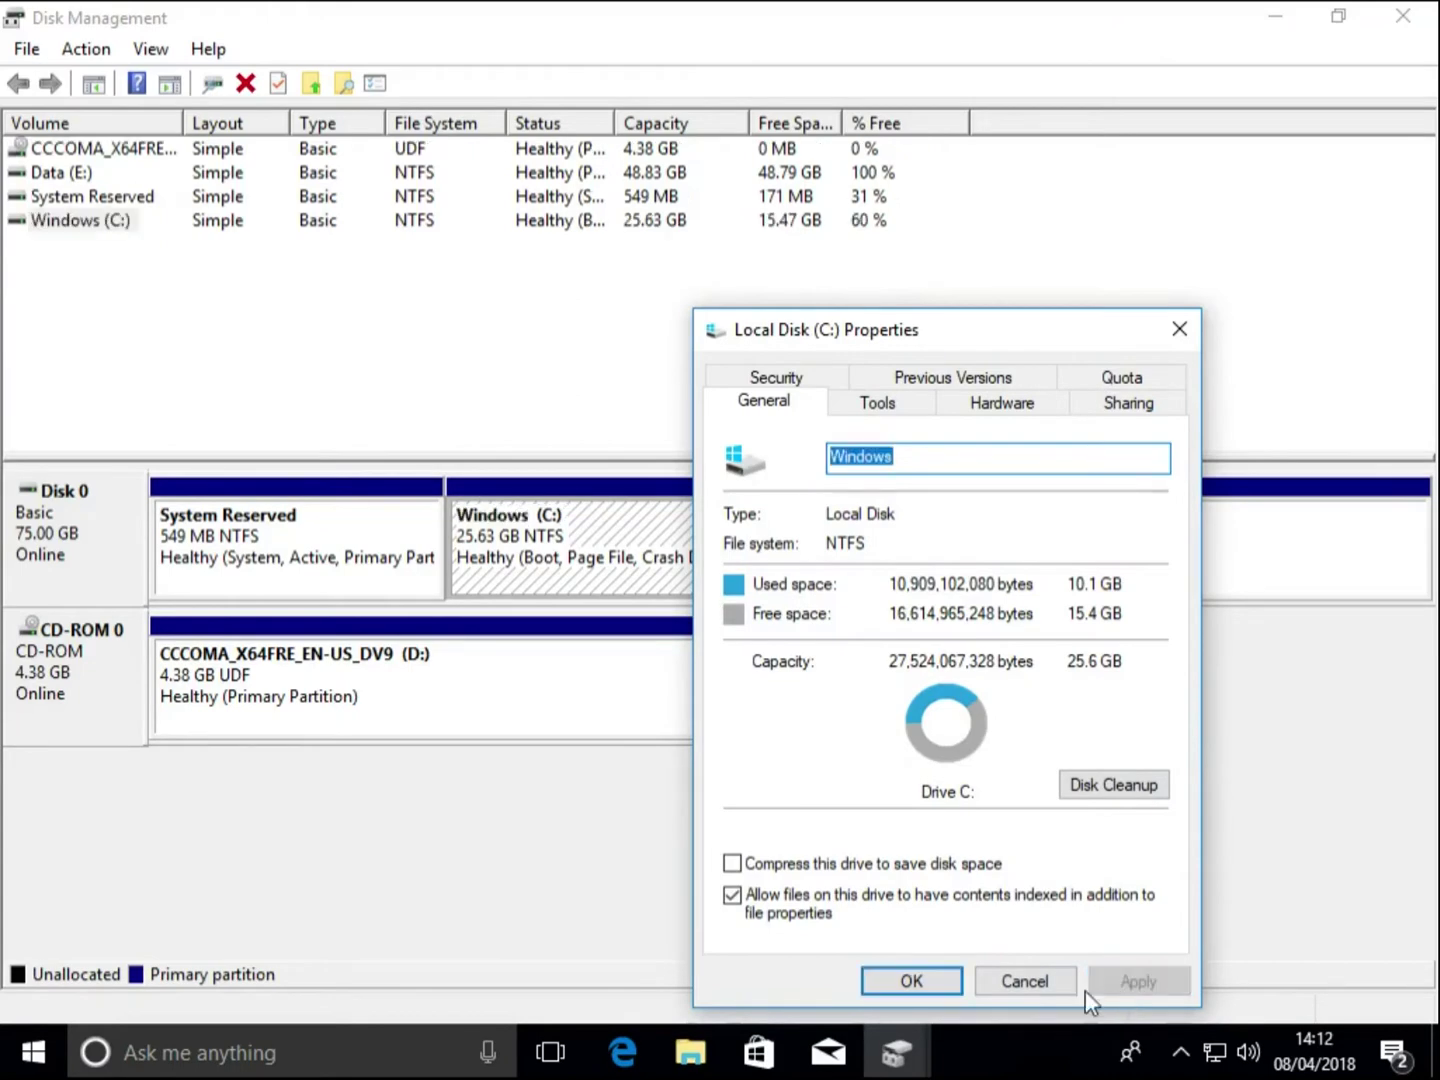
pyautogui.click(887, 984)
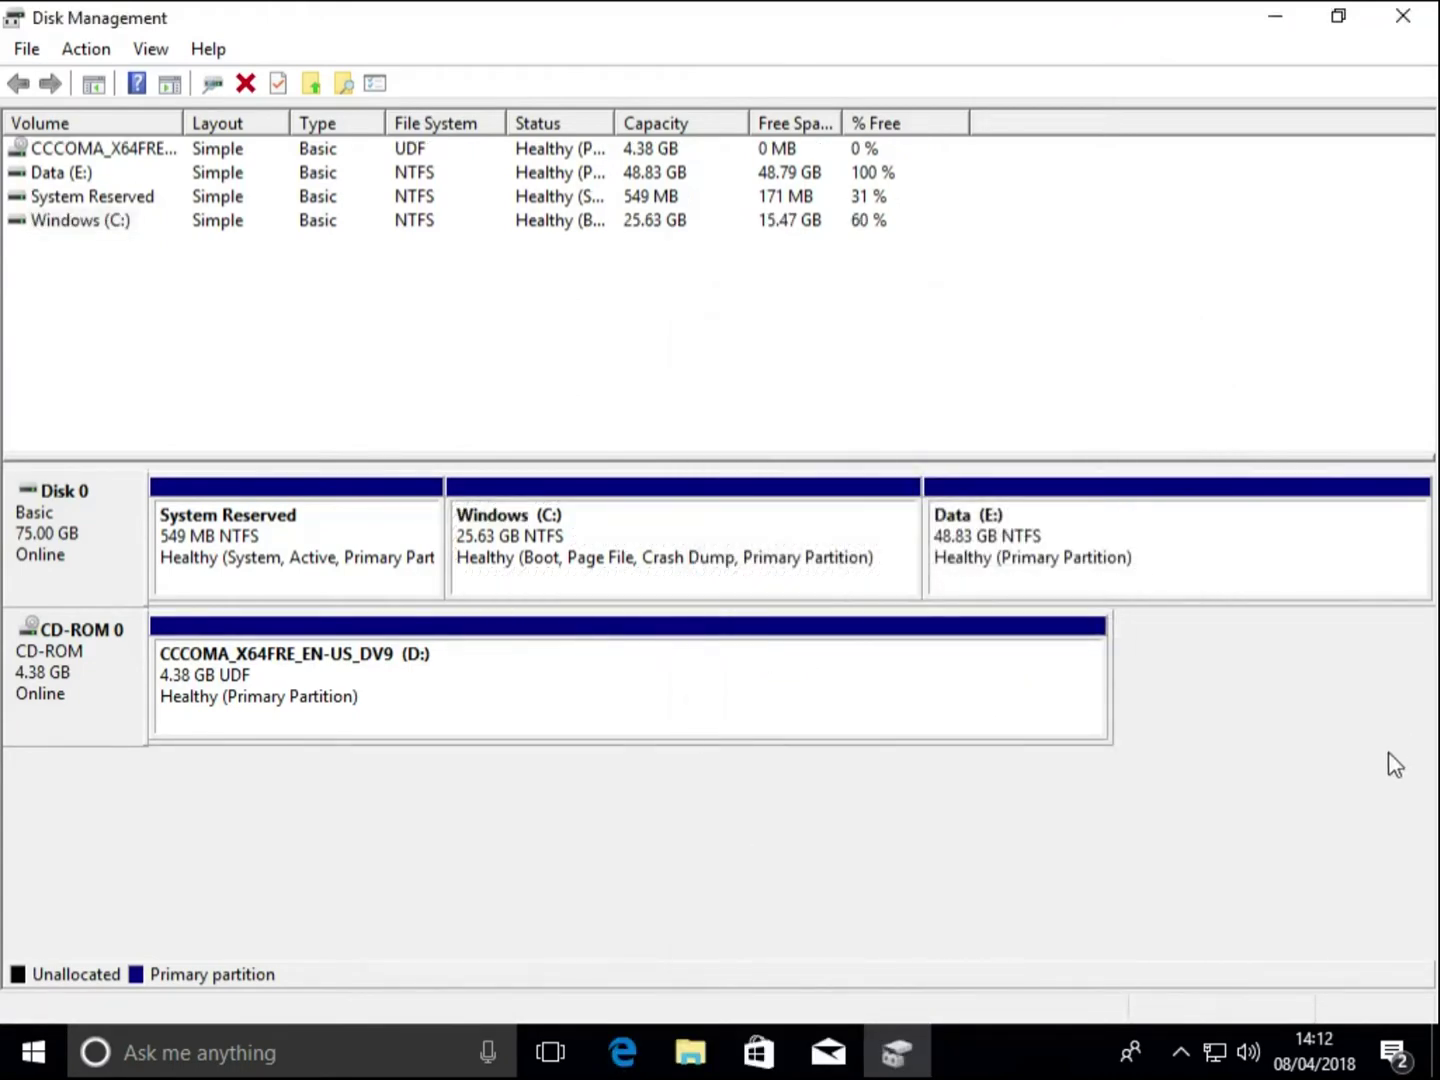
# Widen the Capacity column, then shrink Windows (C:) by 5000 MB to 20.75 GB.
pyautogui.click(683, 556)
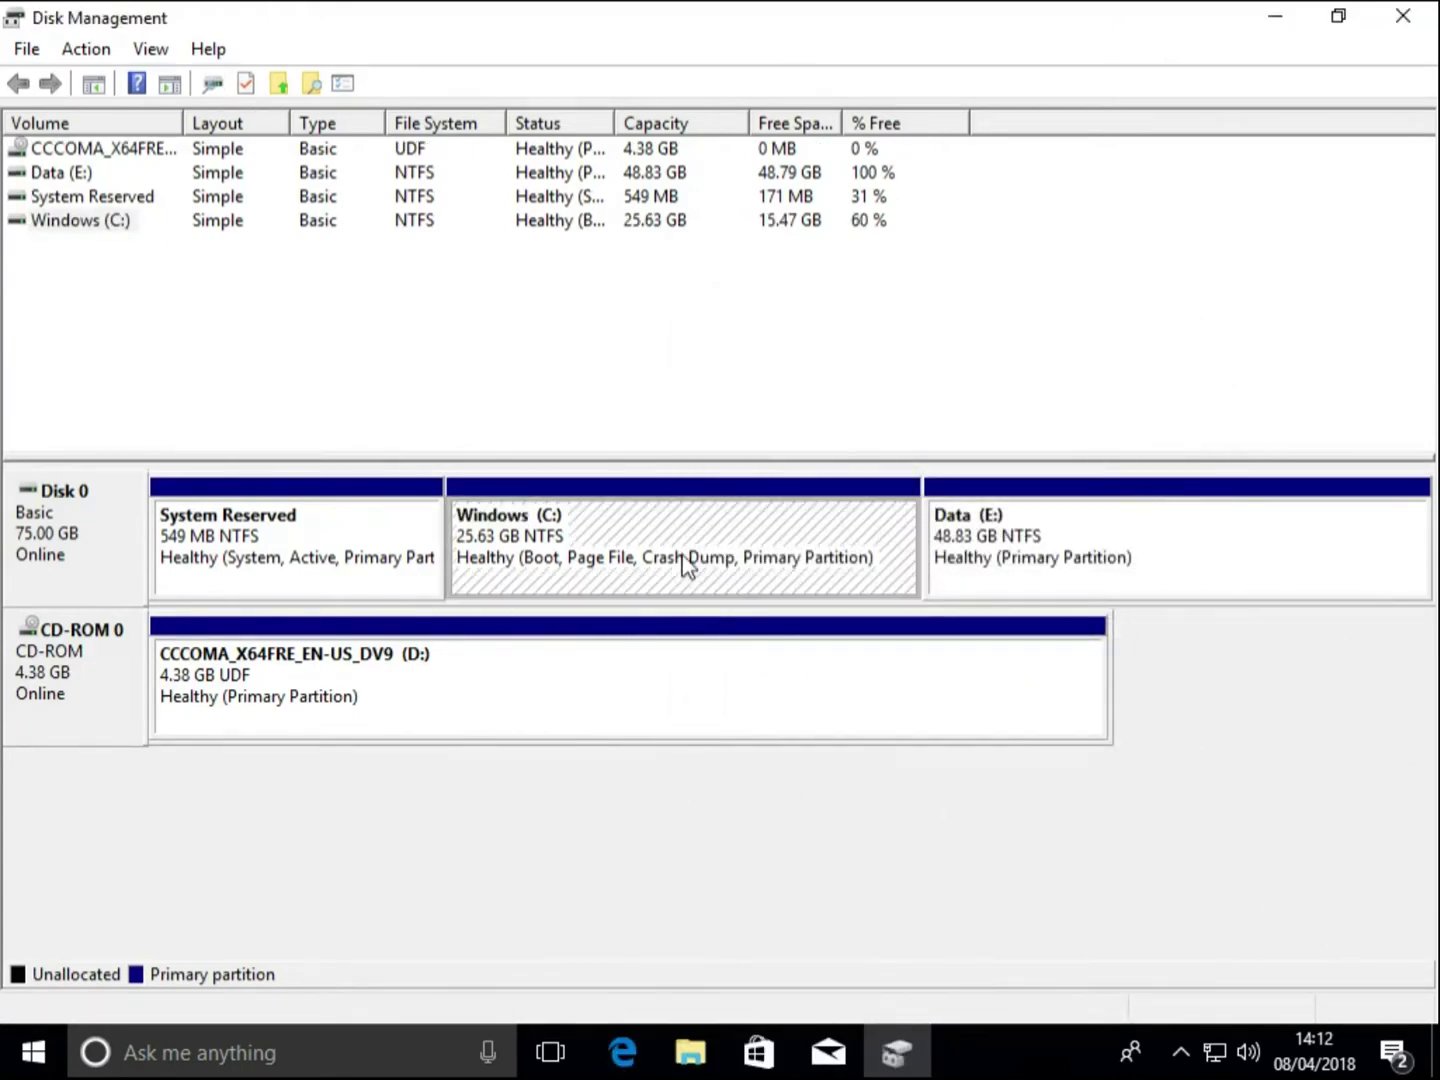
pyautogui.click(80, 222)
pyautogui.moveTo(749, 116); pyautogui.dragTo(826, 116)
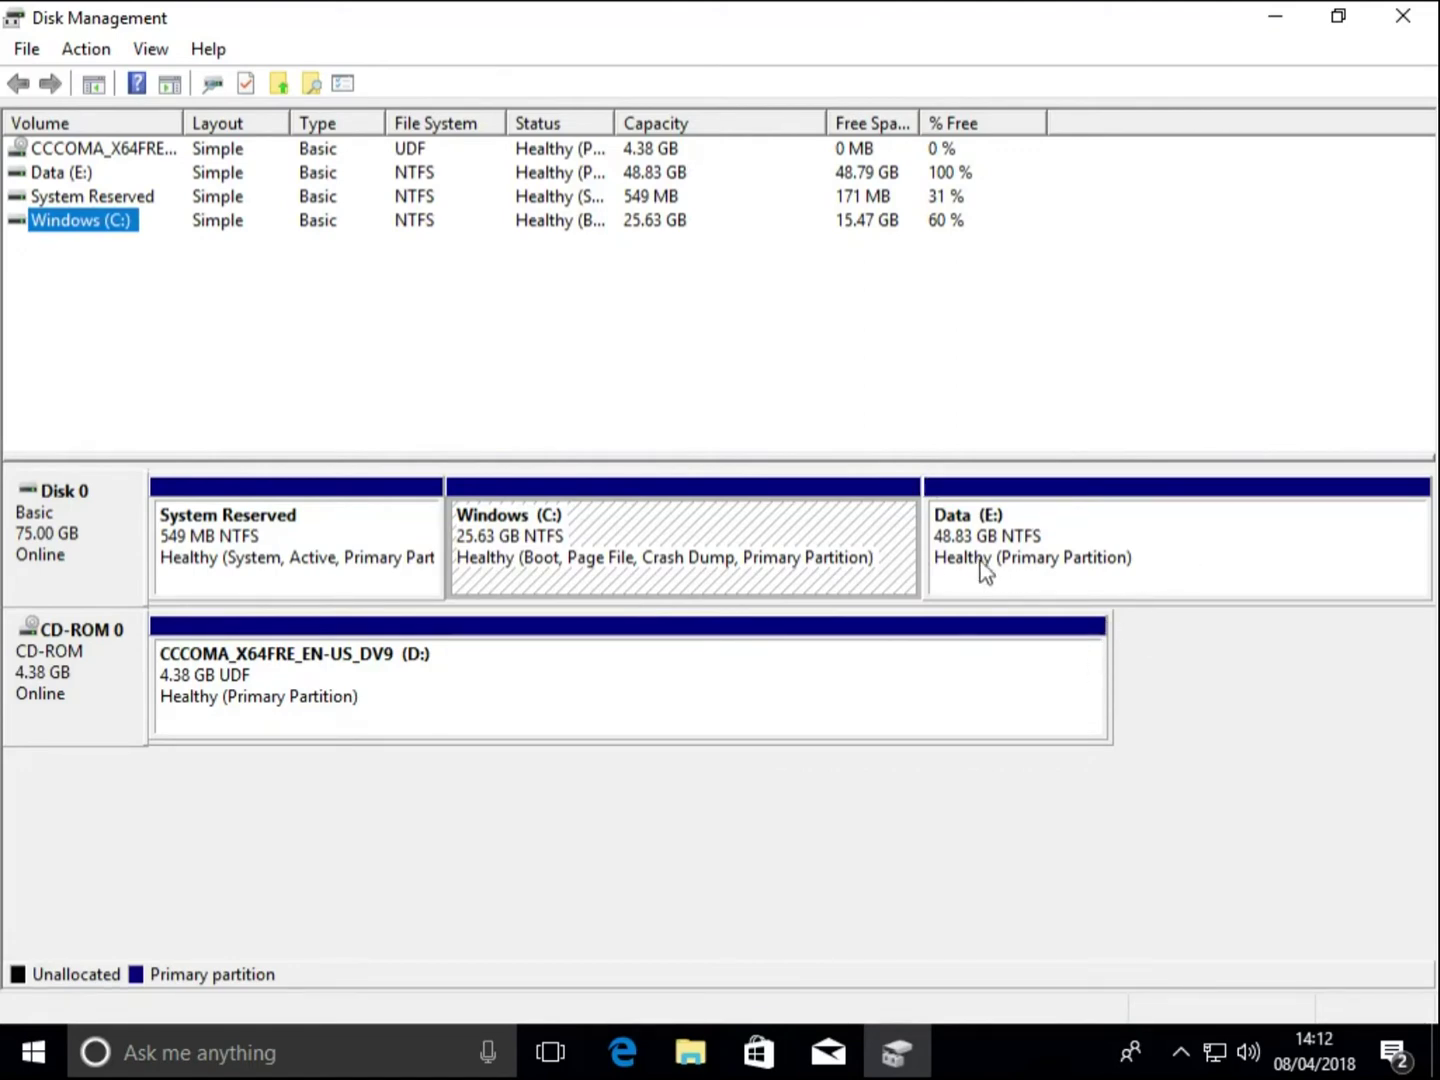
pyautogui.rightClick(851, 553)
pyautogui.click(955, 761)
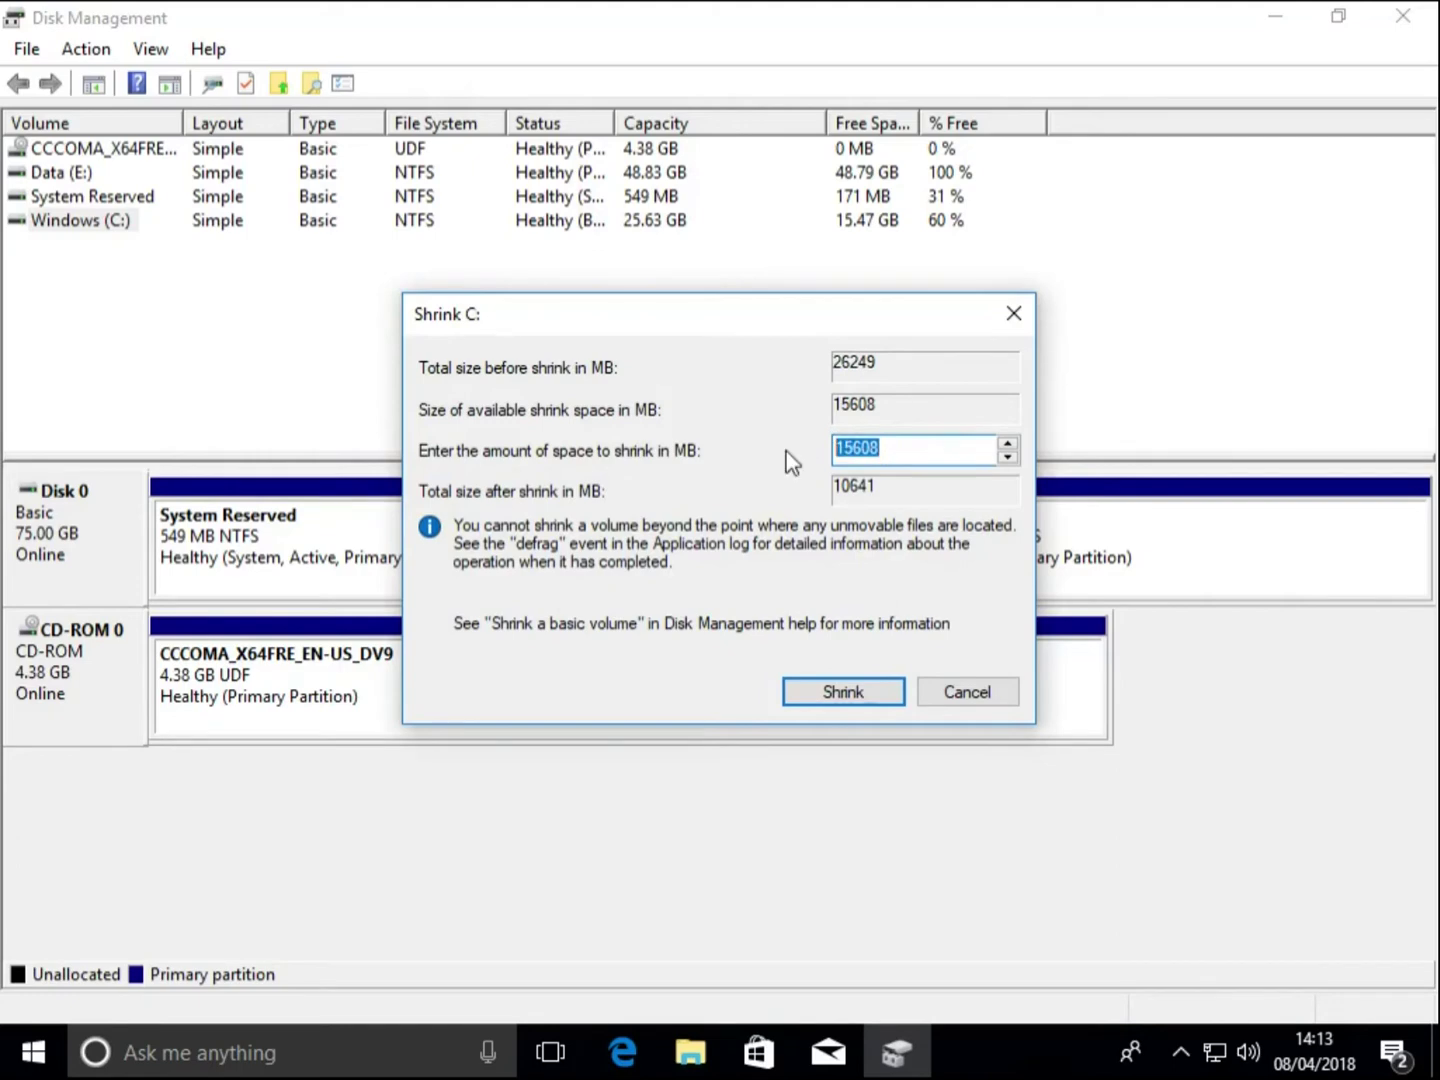
pyautogui.write('5000')
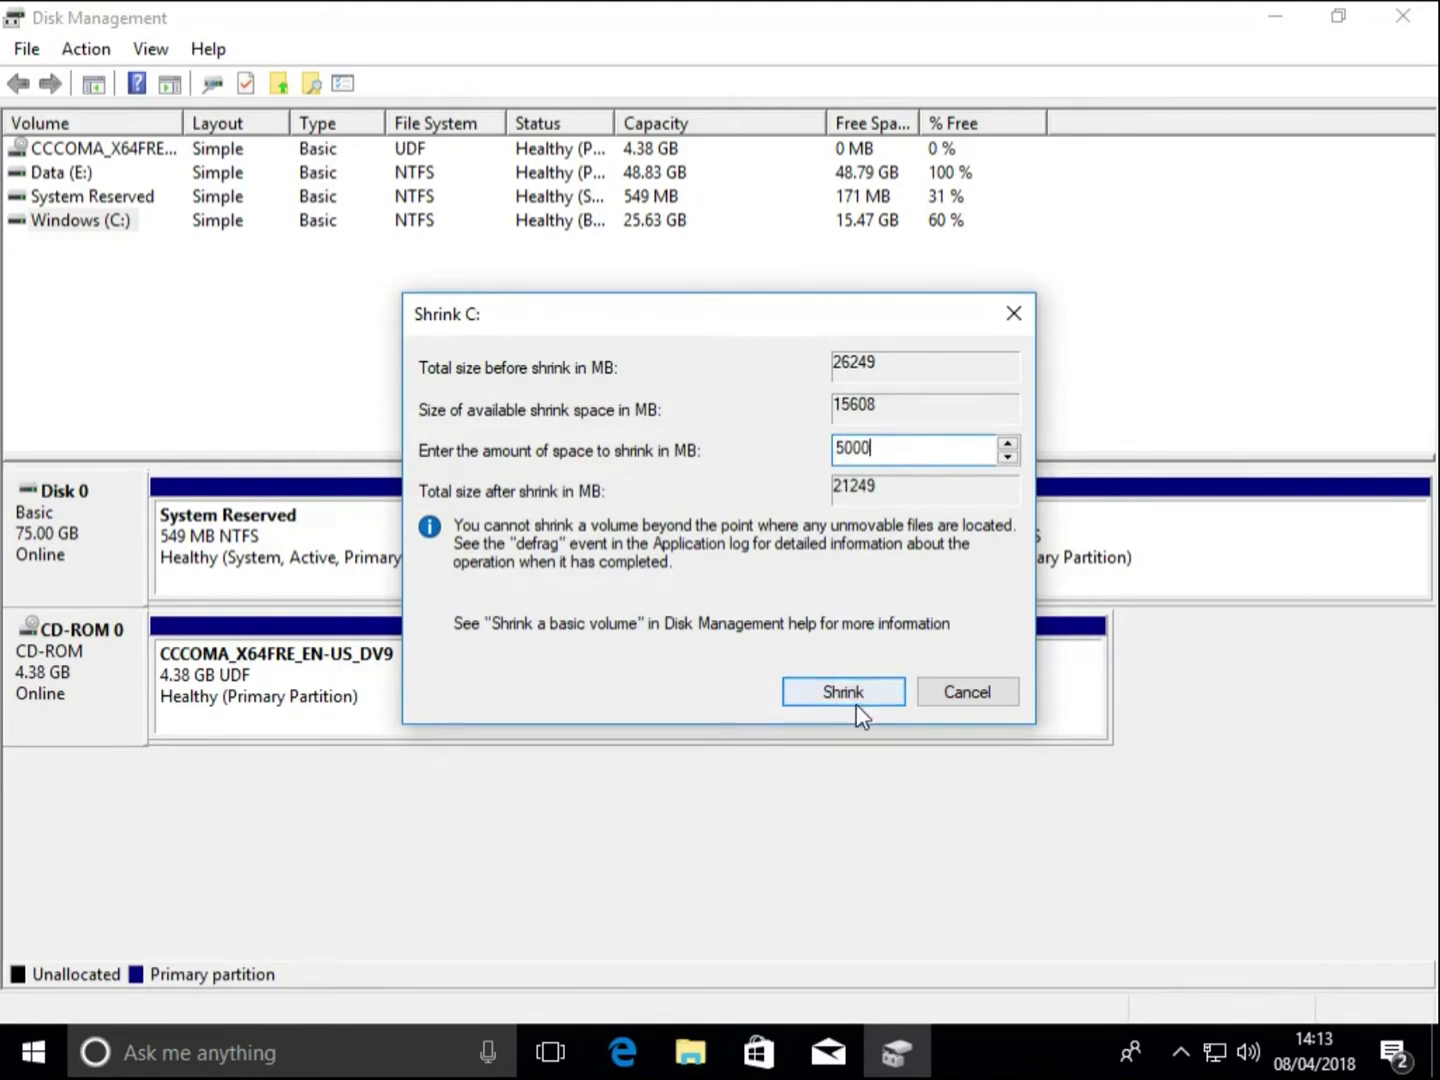
pyautogui.click(855, 705)
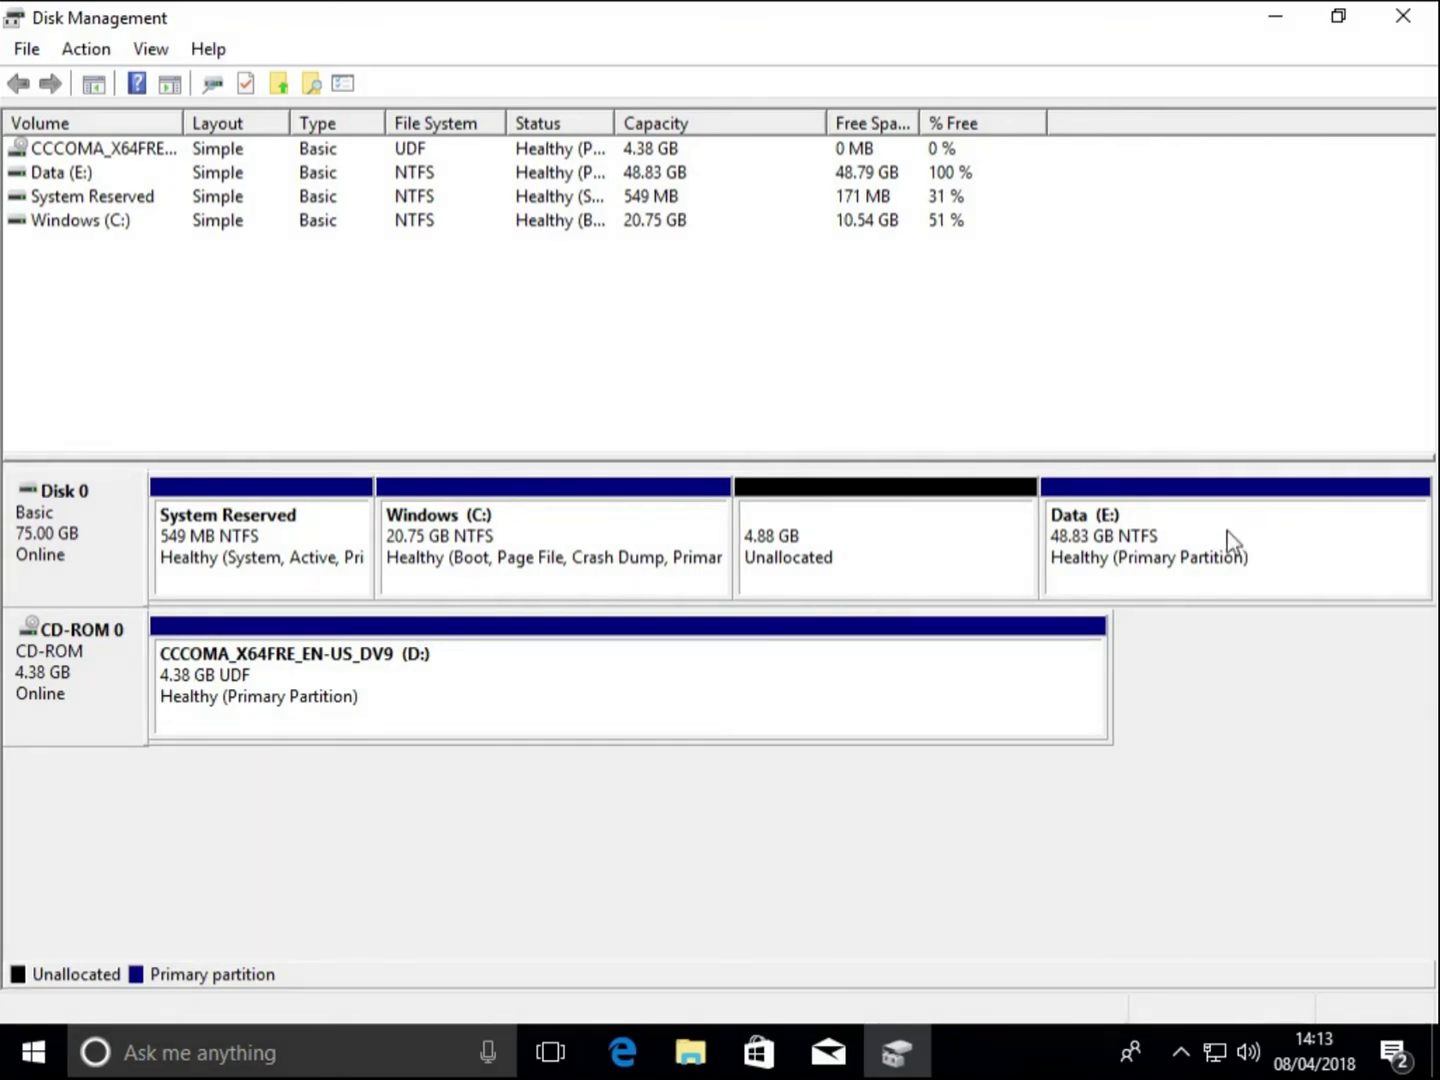
pyautogui.rightClick(868, 551)
pyautogui.click(954, 571)
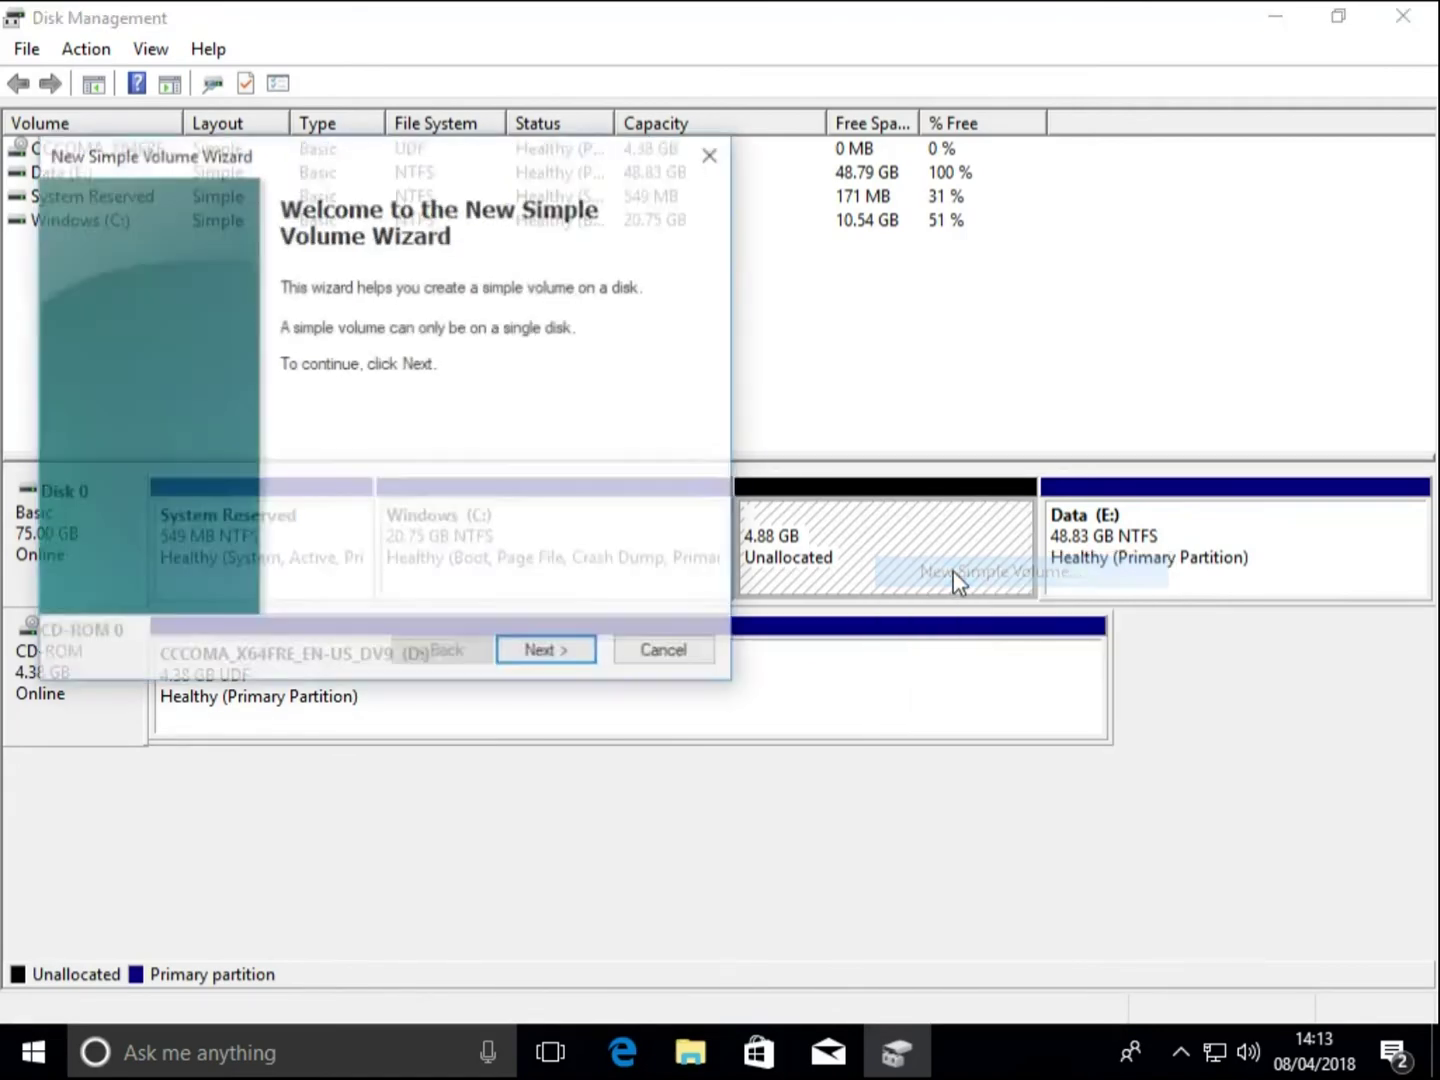
pyautogui.click(546, 651)
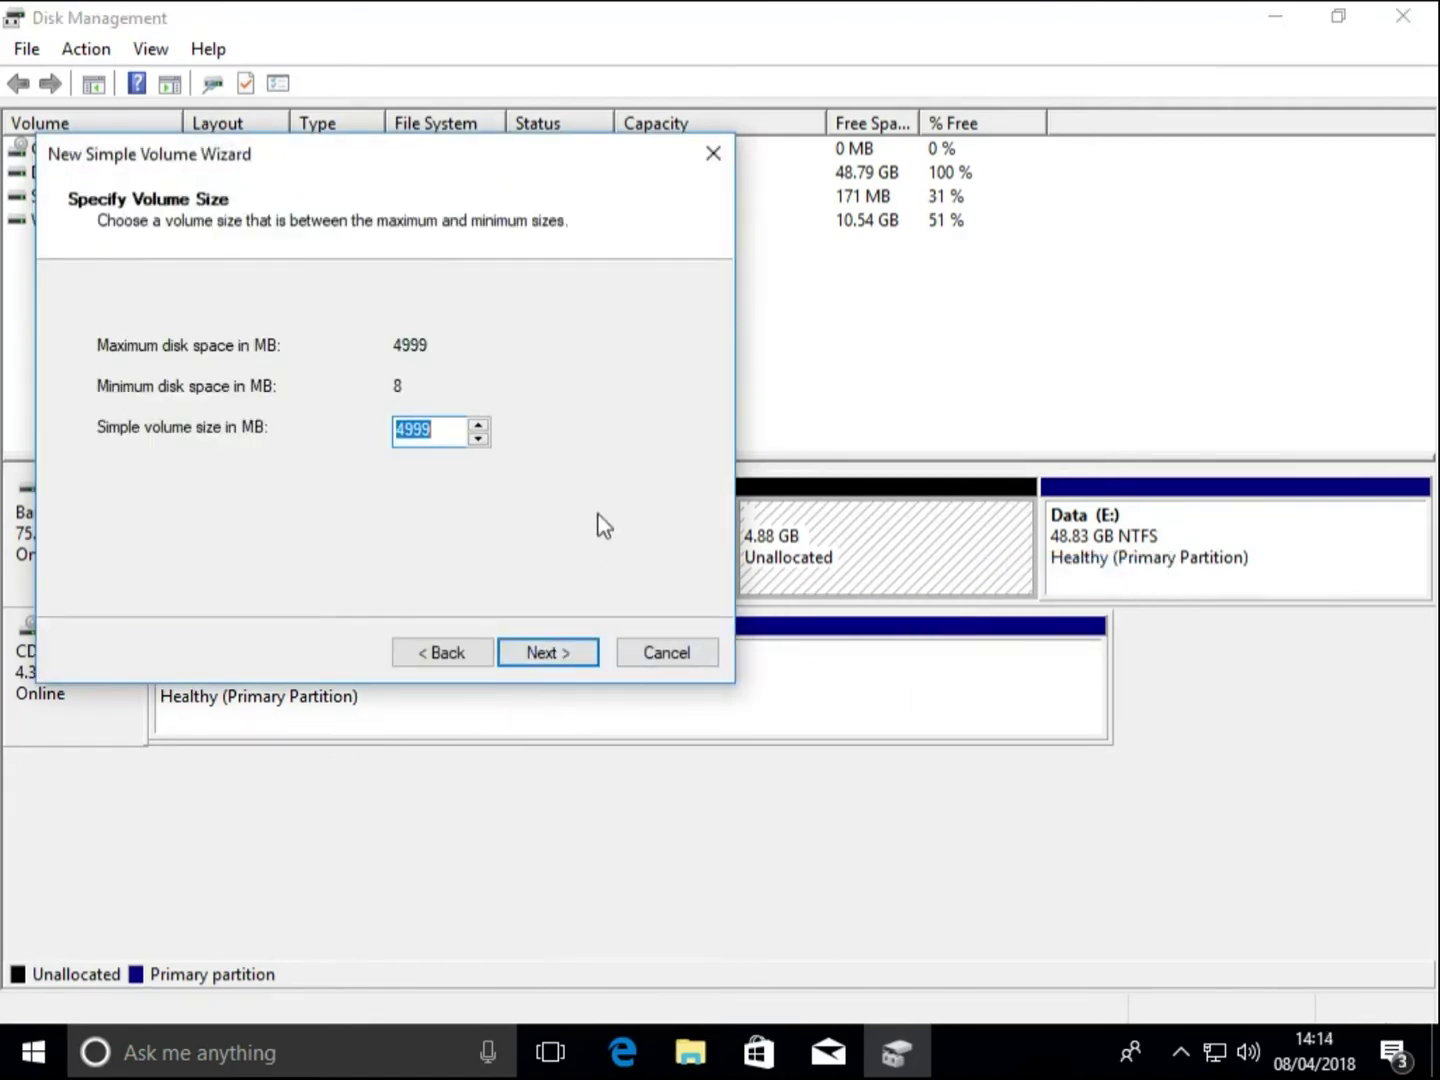
pyautogui.click(411, 429)
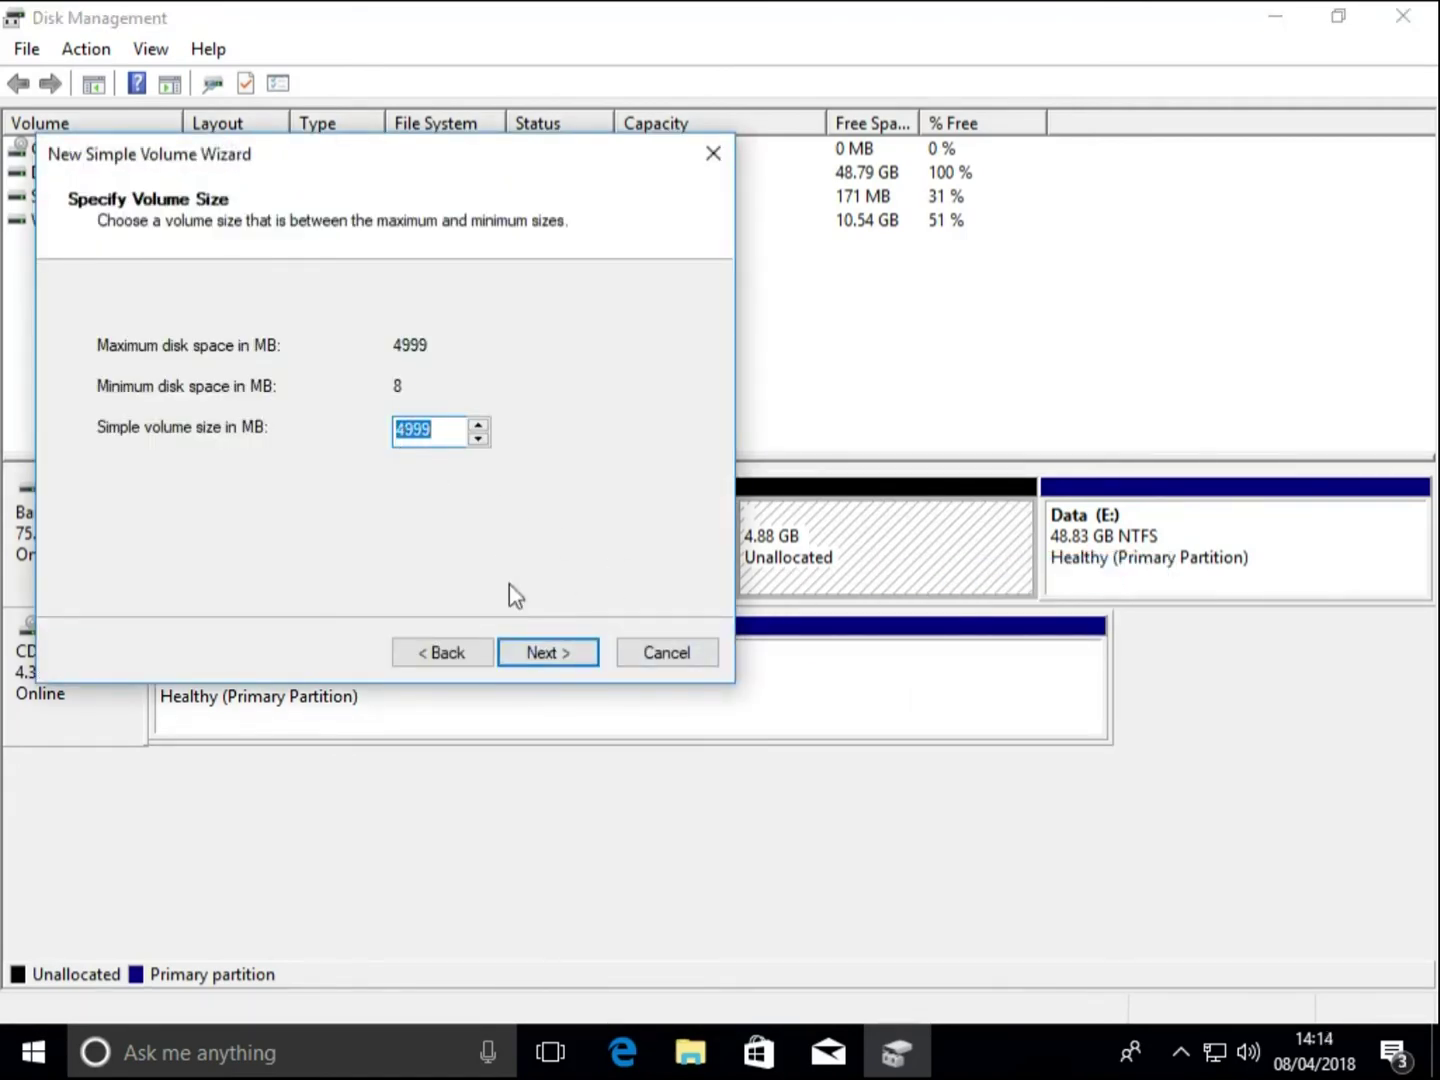
pyautogui.click(670, 652)
pyautogui.rightClick(900, 549)
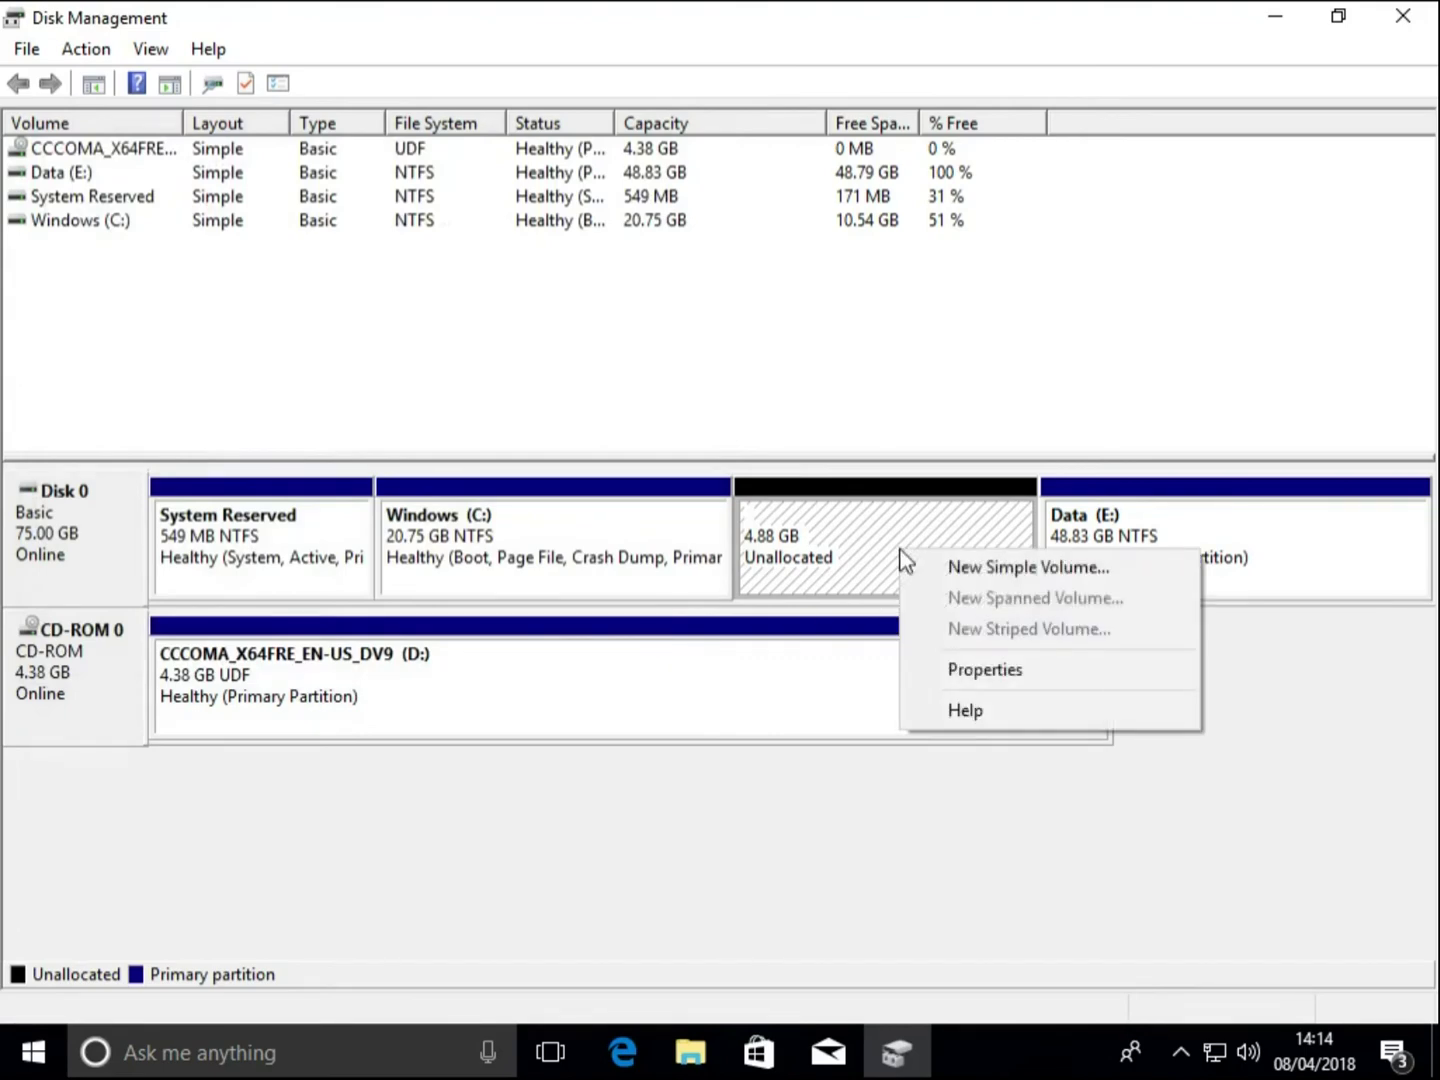
pyautogui.click(1304, 527)
pyautogui.rightClick(1304, 526)
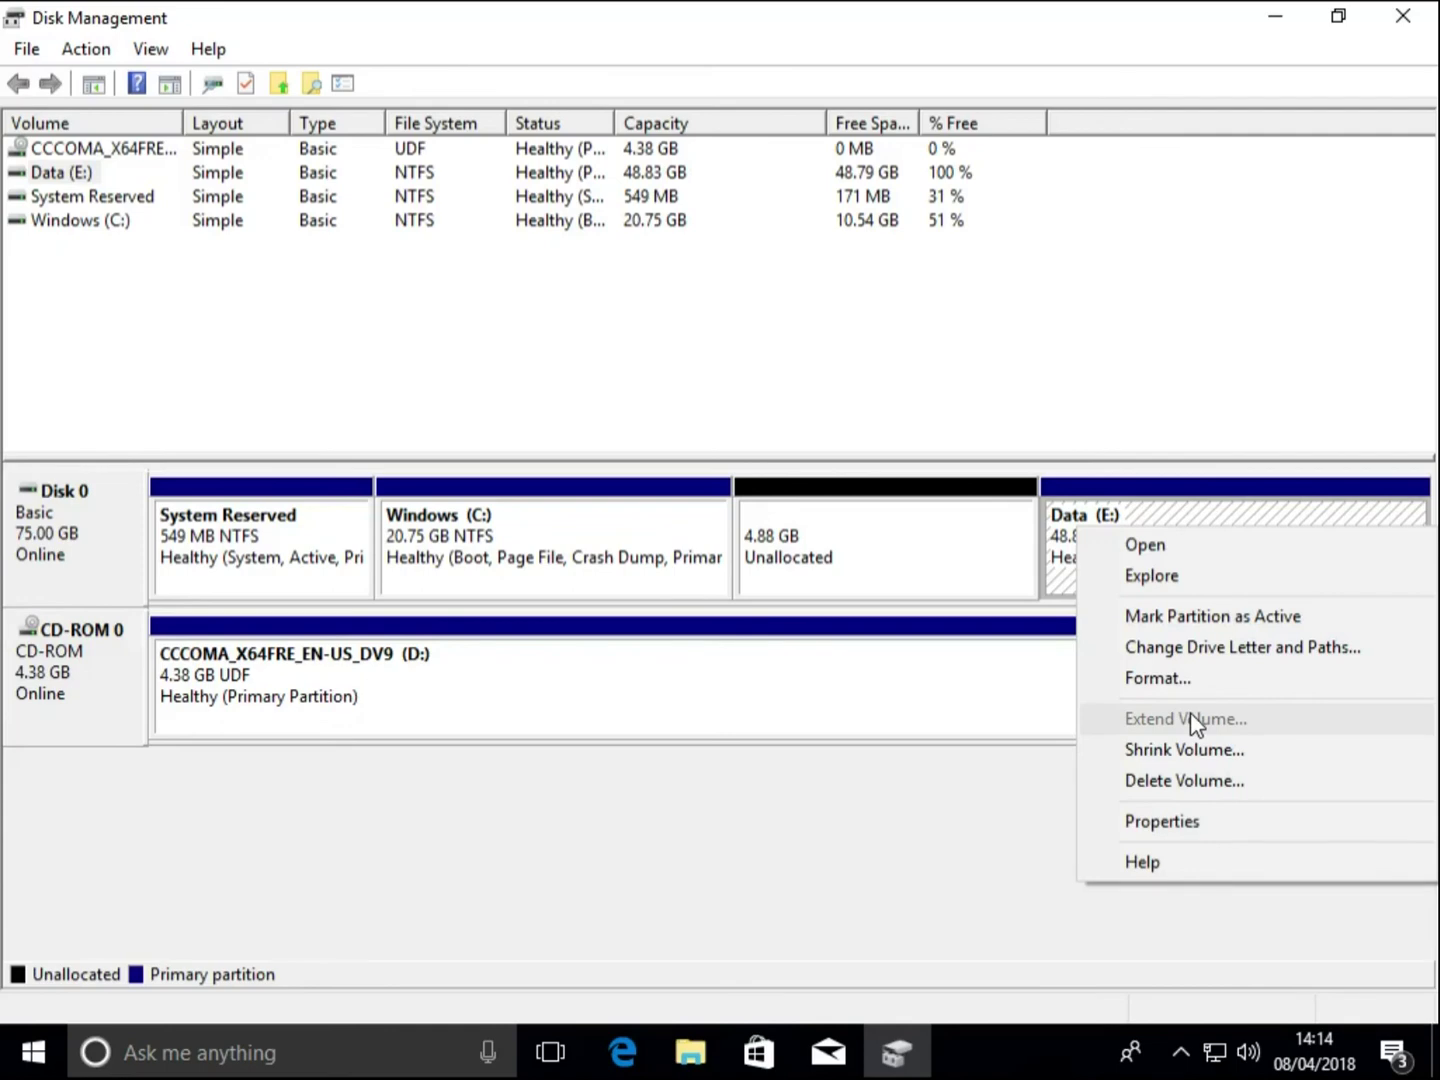
pyautogui.click(1236, 518)
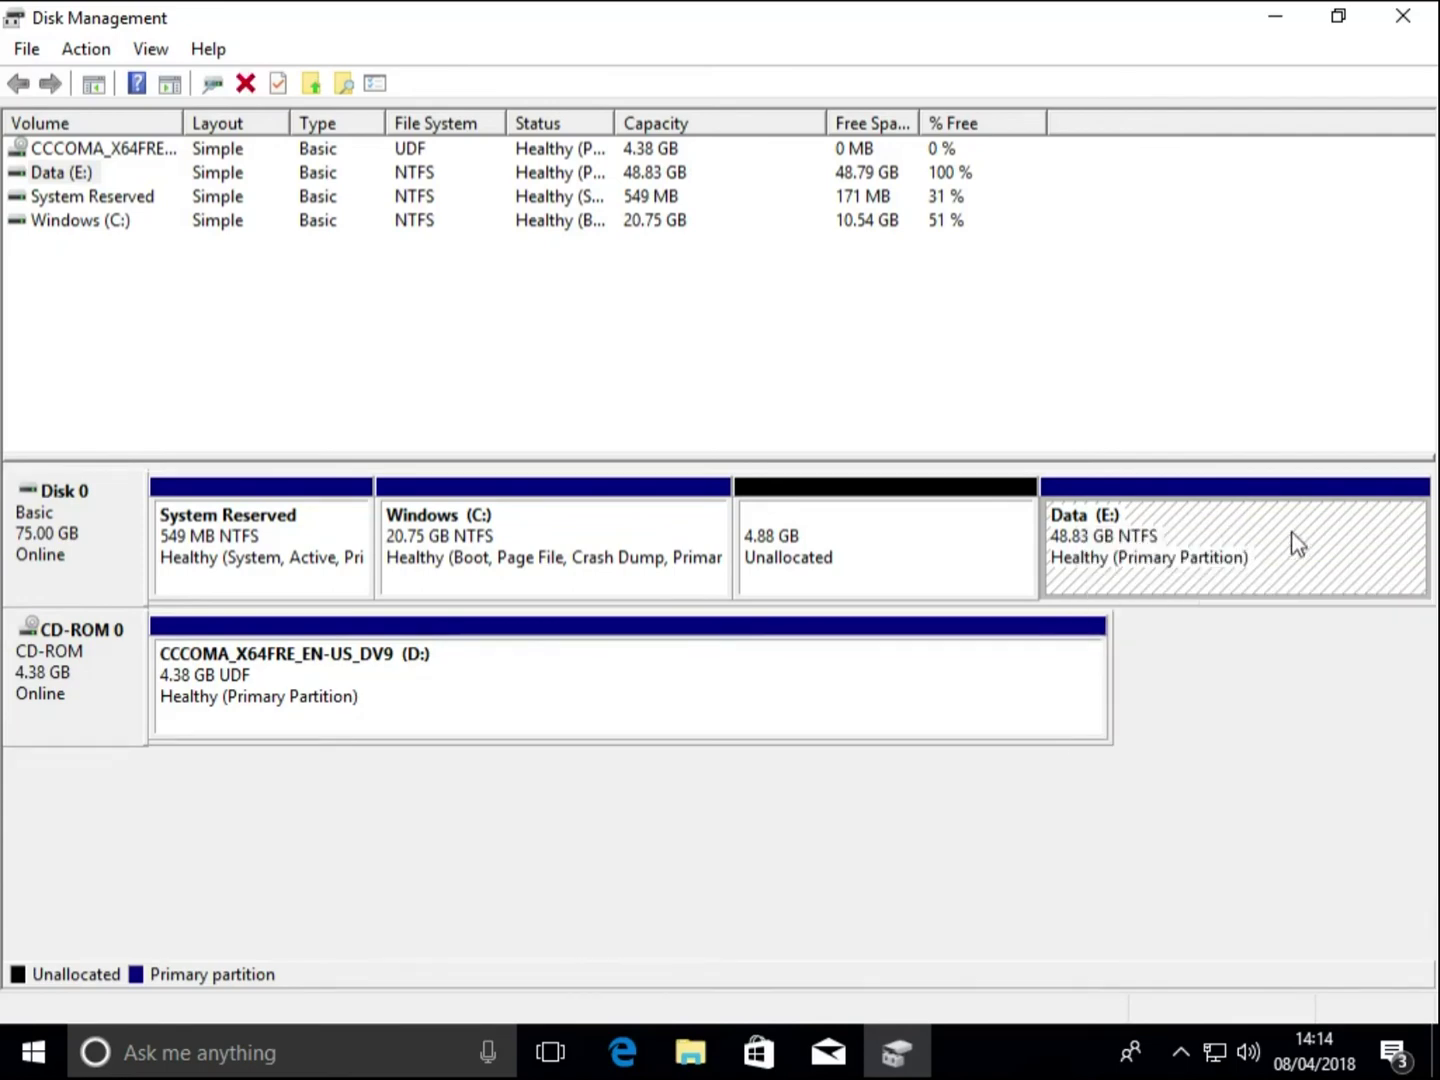
# Extend Windows (C:) with all 4999 MB of free space, restoring it to 25.63 GB.
pyautogui.click(644, 530)
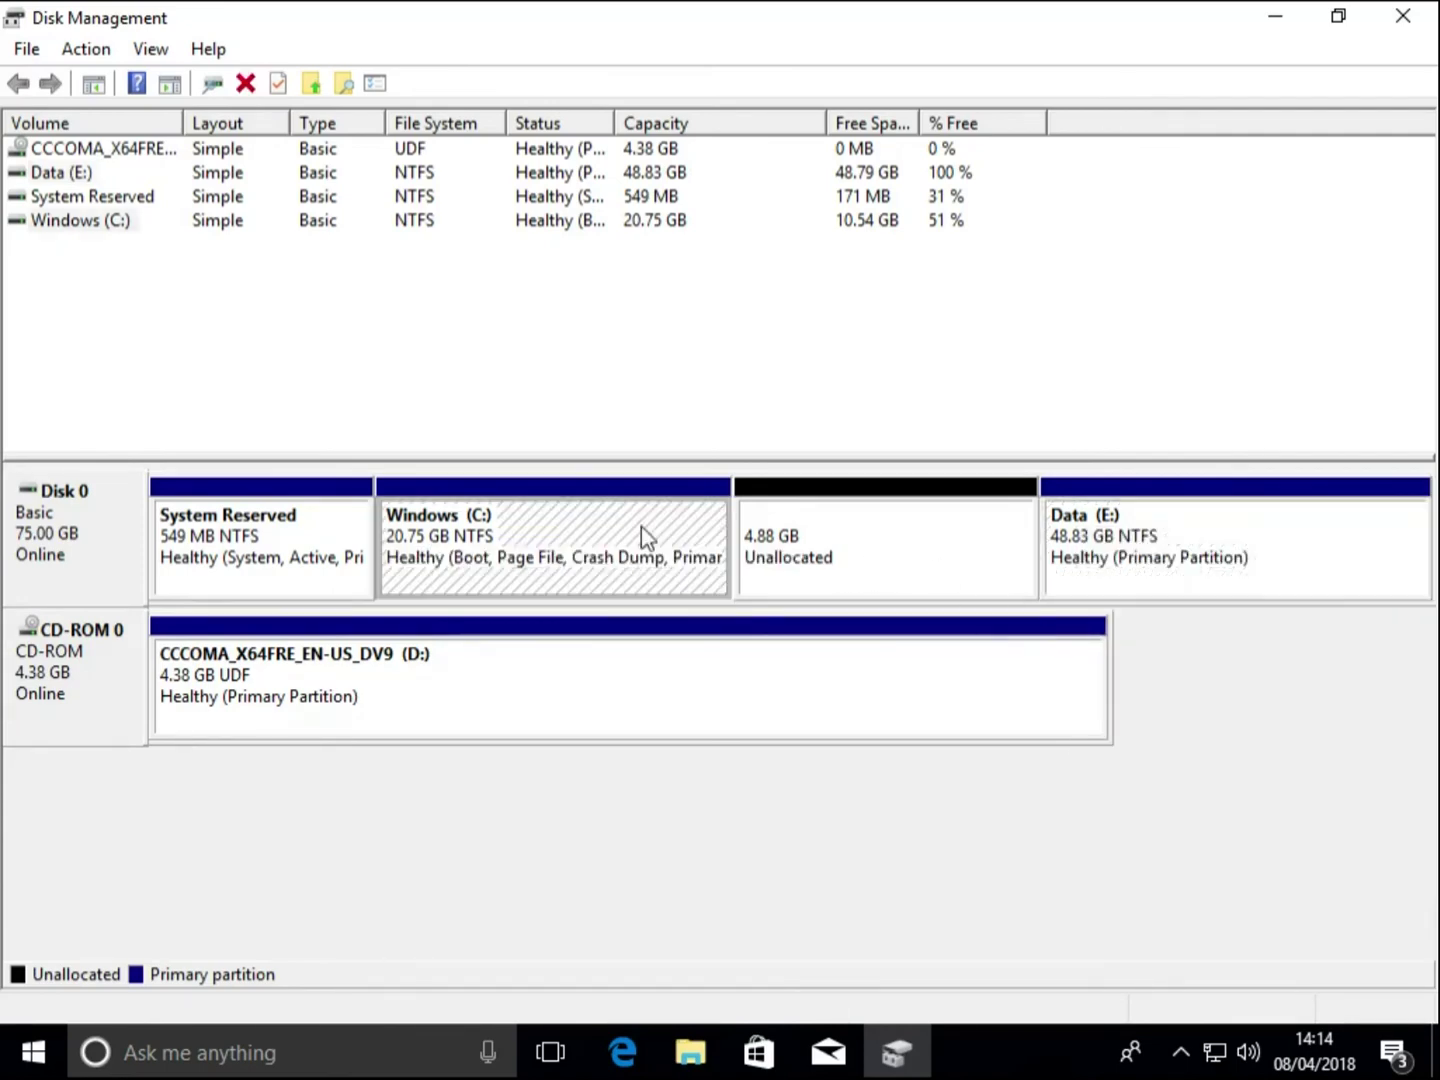
pyautogui.rightClick(642, 527)
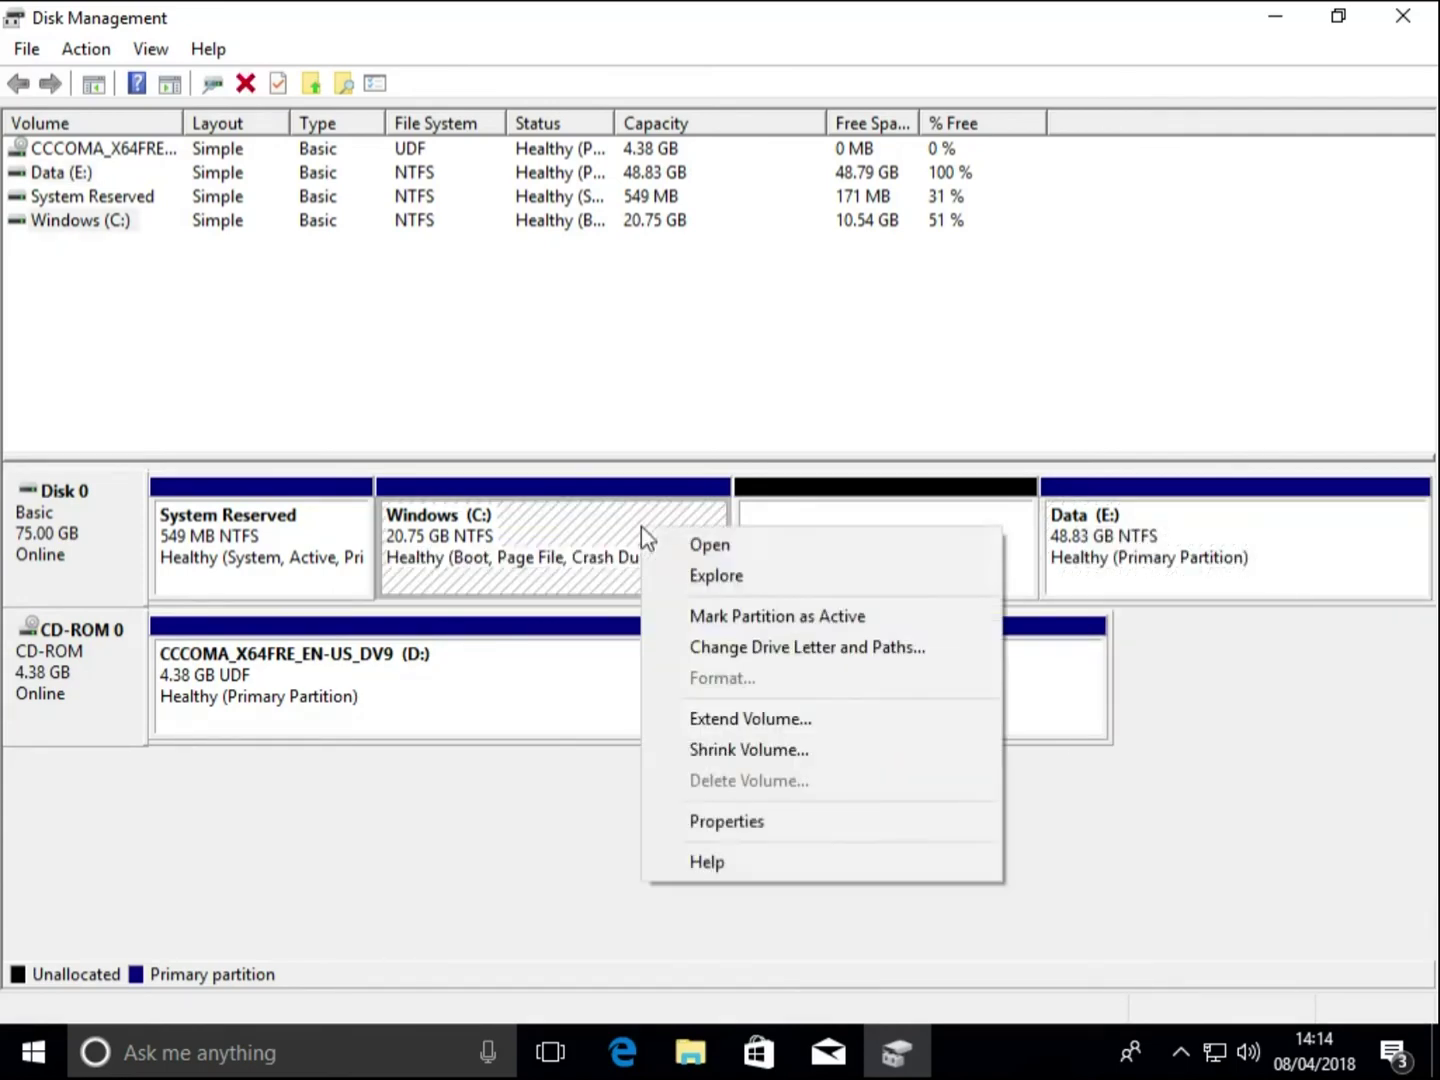
pyautogui.click(805, 737)
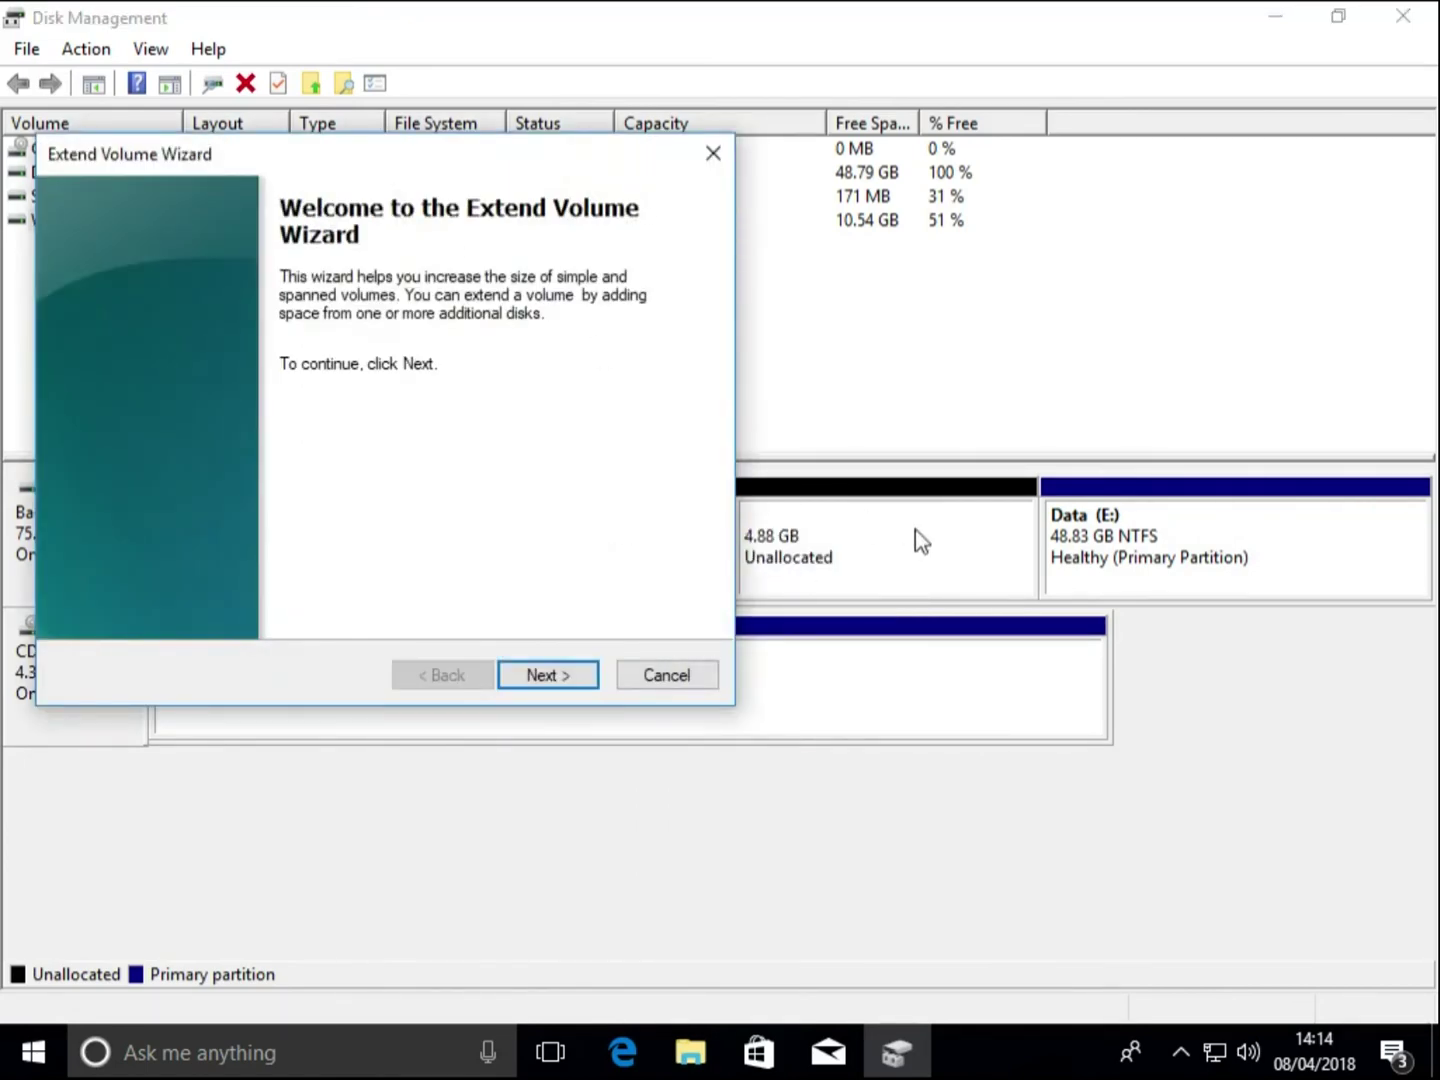
pyautogui.click(570, 686)
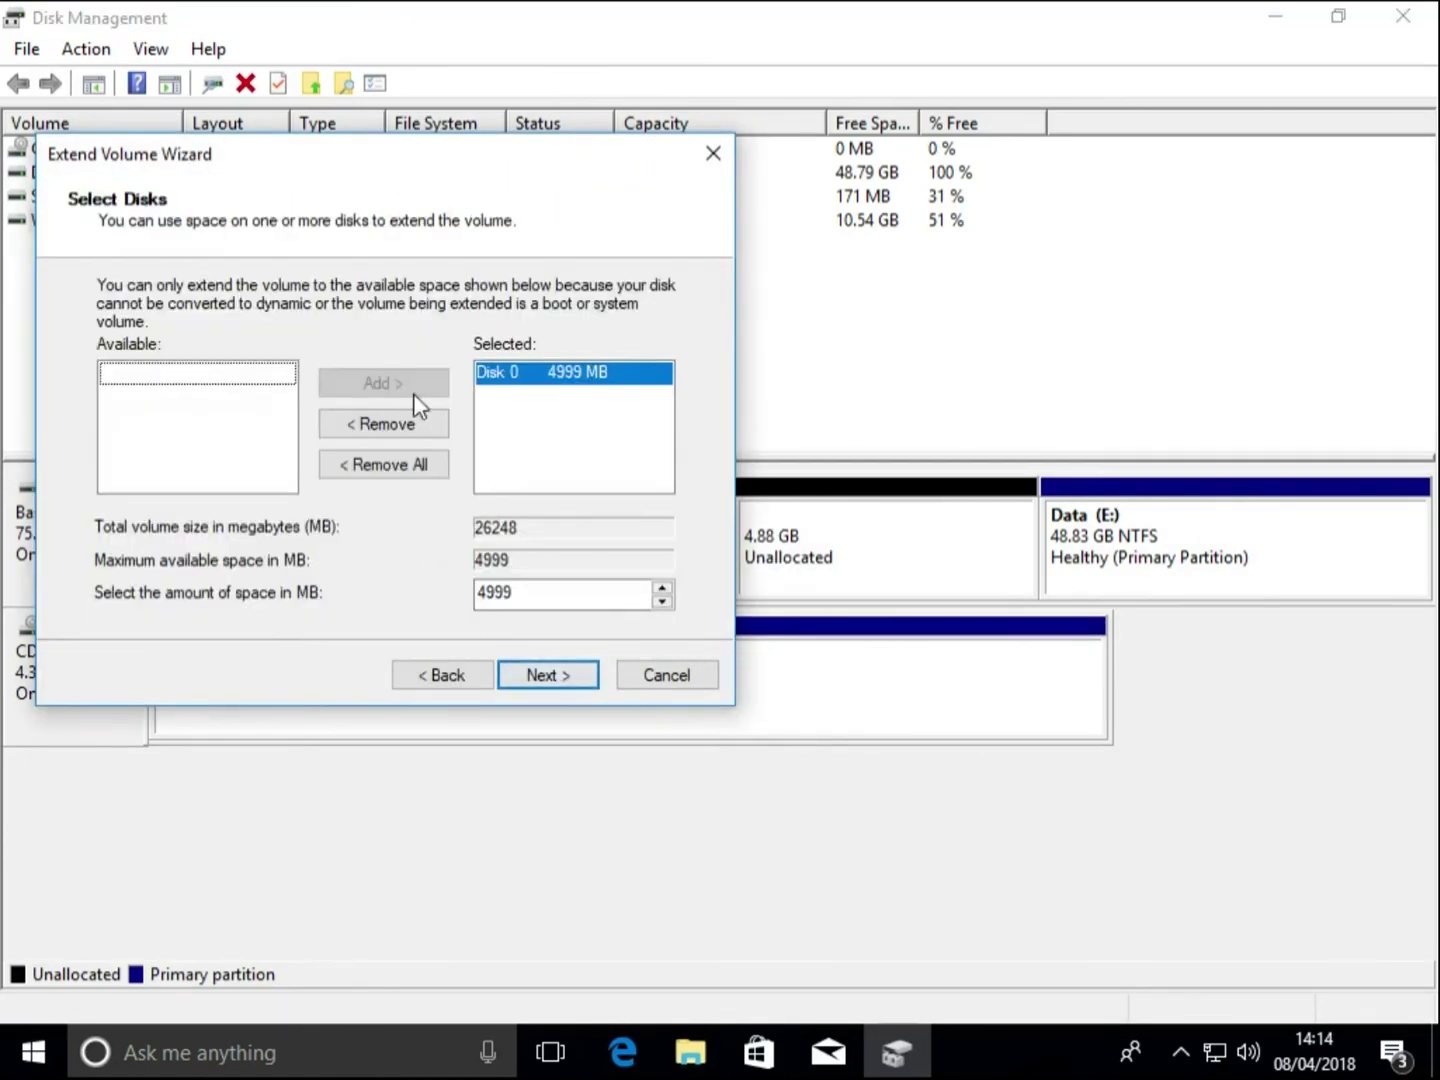
pyautogui.click(566, 686)
pyautogui.click(565, 676)
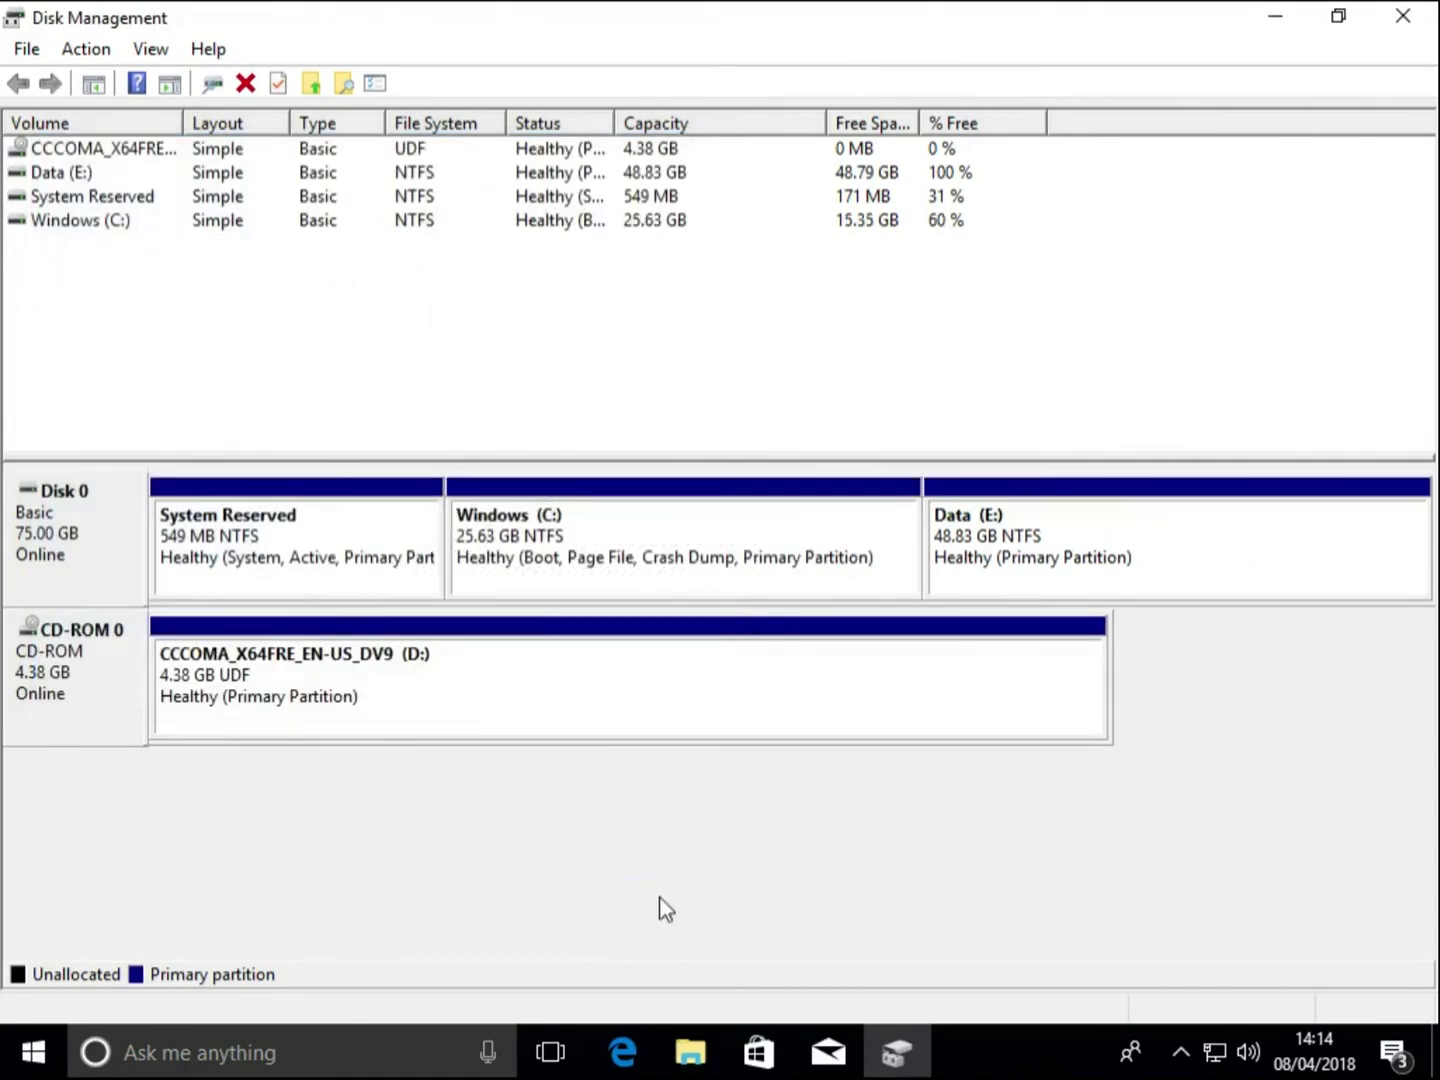